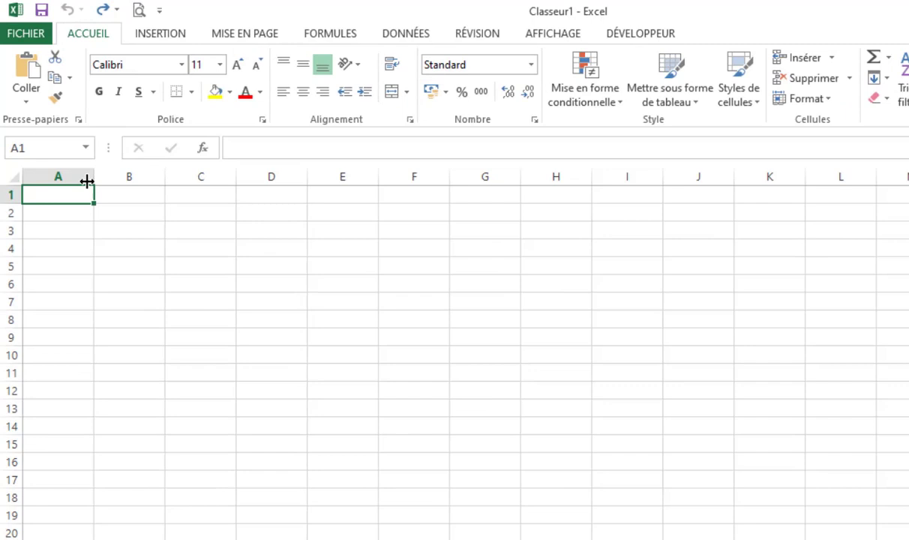
Widen column A and enter the header "Noms" in cell A1.
left_click_drag(93, 174, 140, 174)
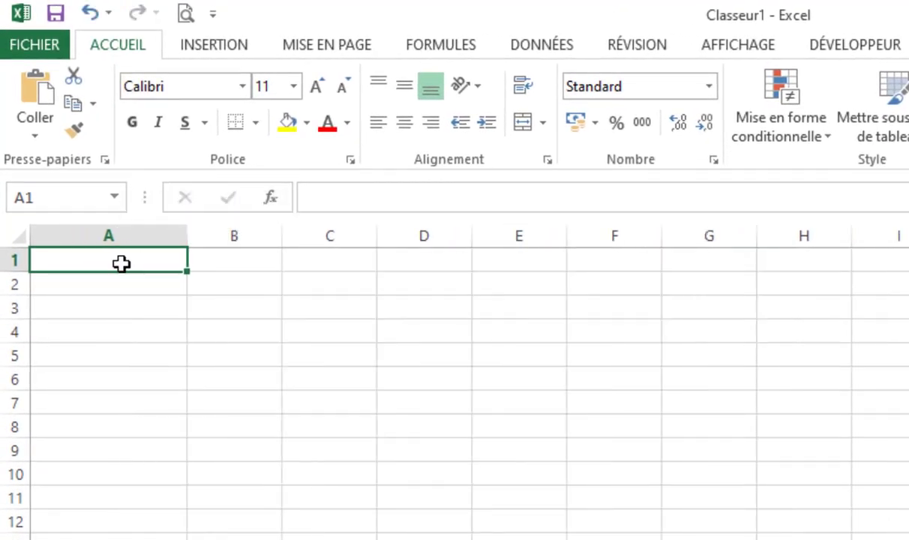
type("Noms")
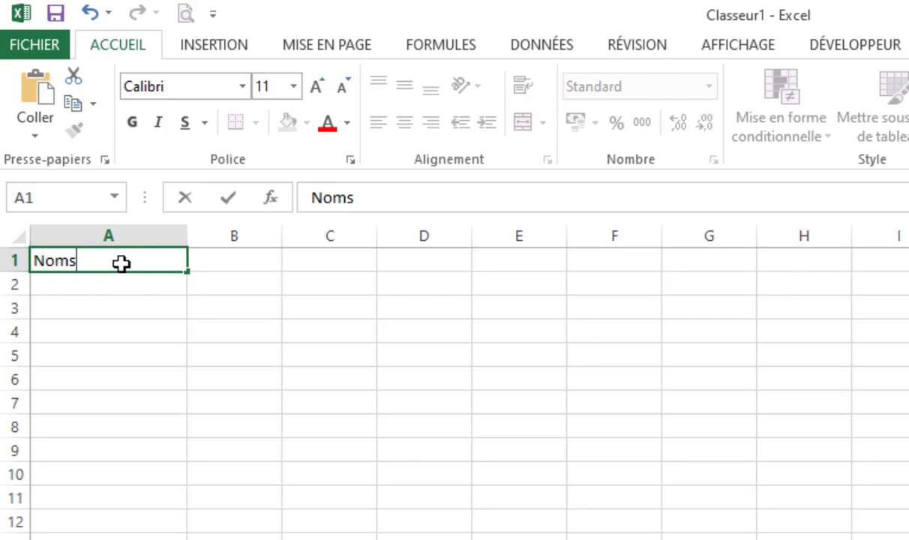
key("Tab")
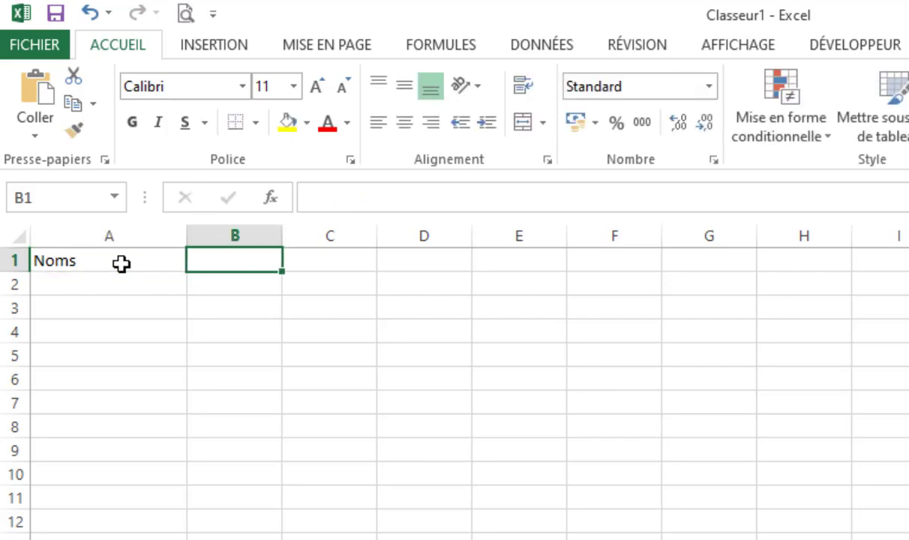
Enter the header "Résultat sur 20" in cell B1.
type("Re")
key("BackSpace")
type("é")
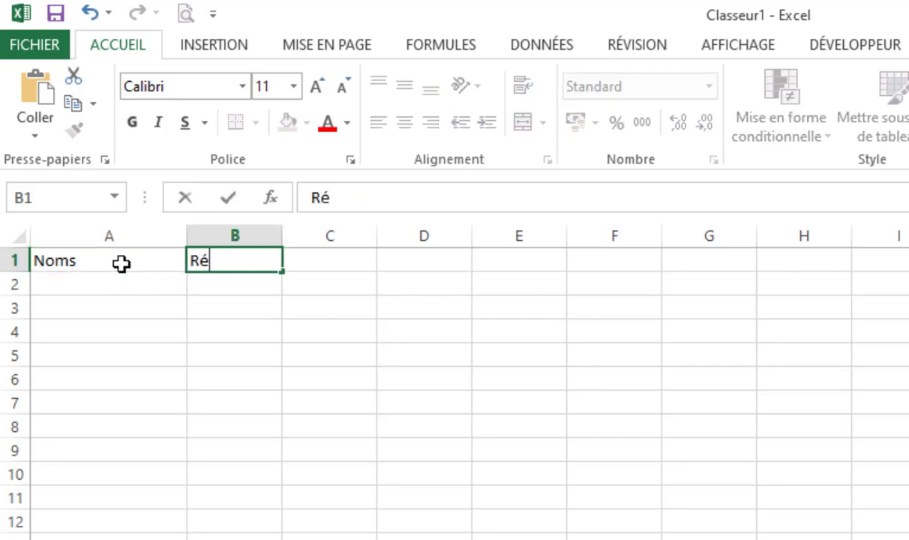
type("sult")
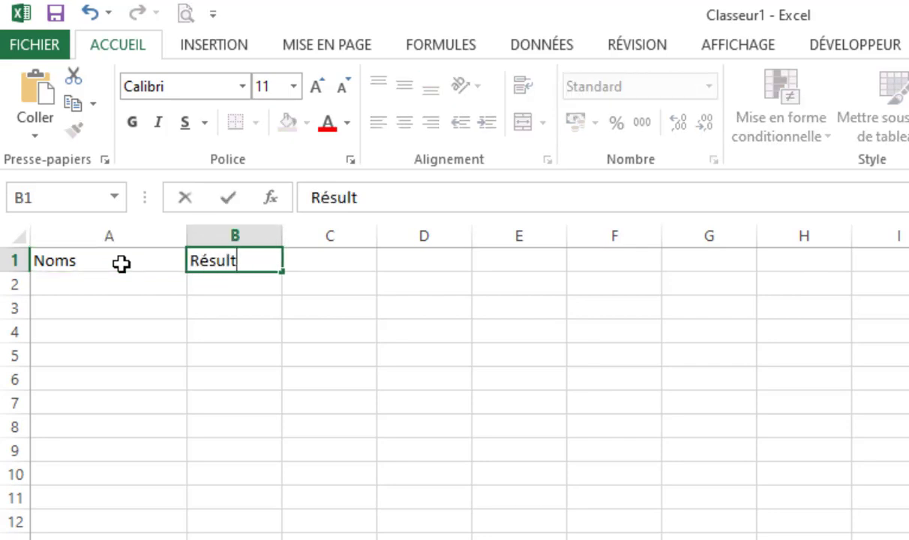
type("at sur")
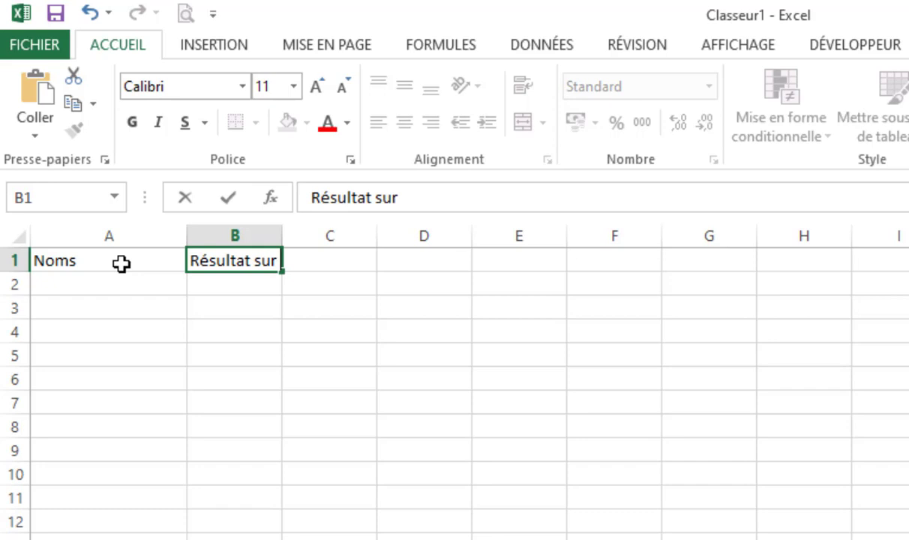
type(" 20")
key("Tab")
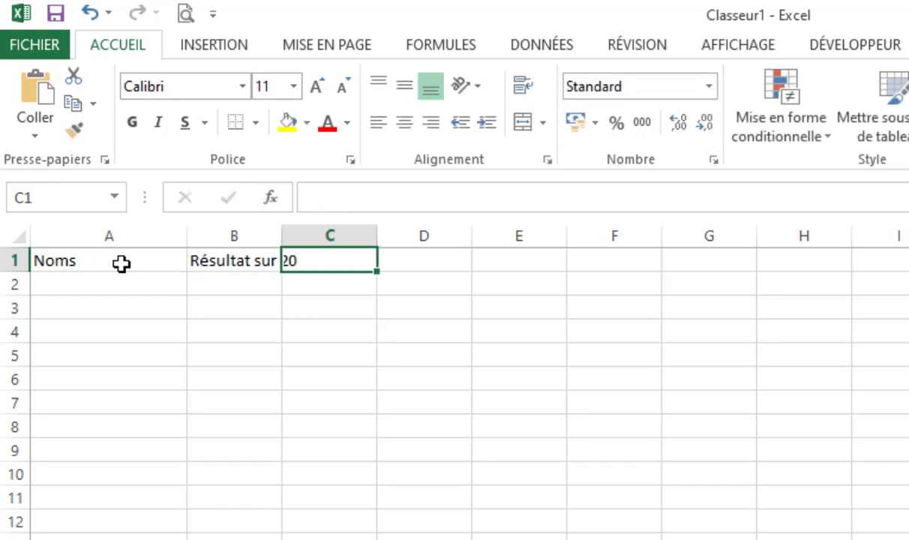
Enter the header "Vérification" in cell C1 and widen columns B and C so the headers fit with room to spare.
type("Vé")
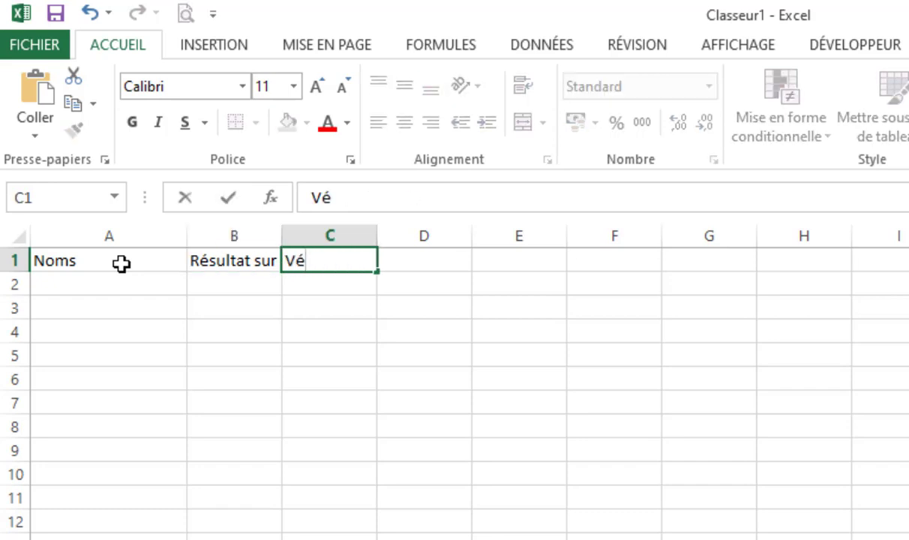
type("rifi")
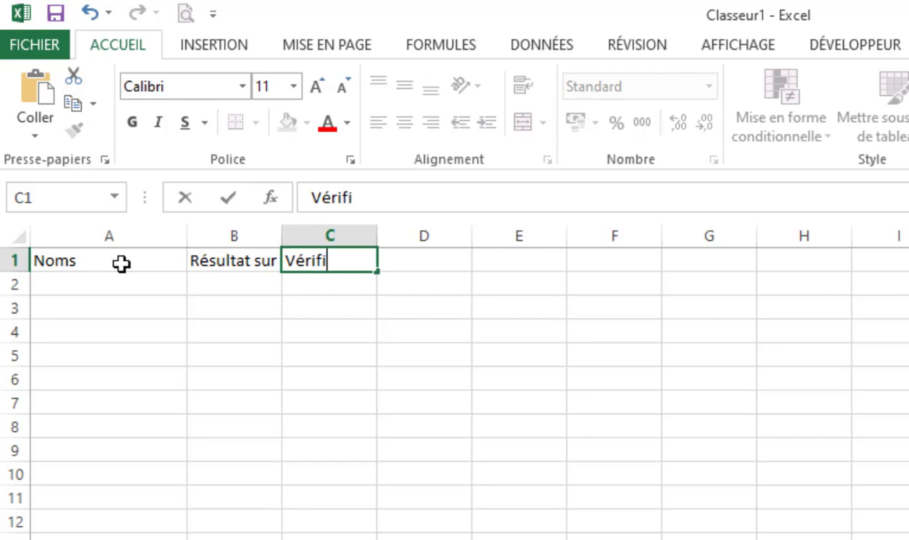
type("cation")
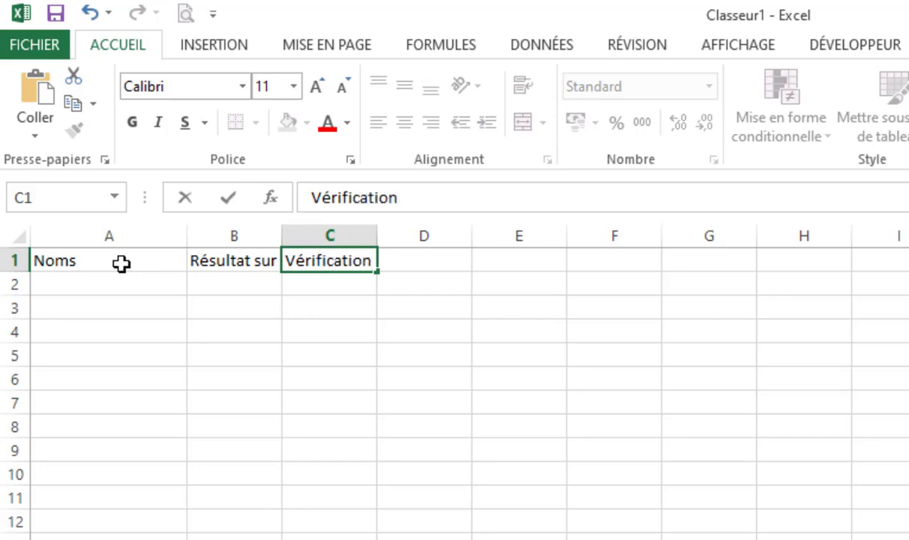
left_click(391, 394)
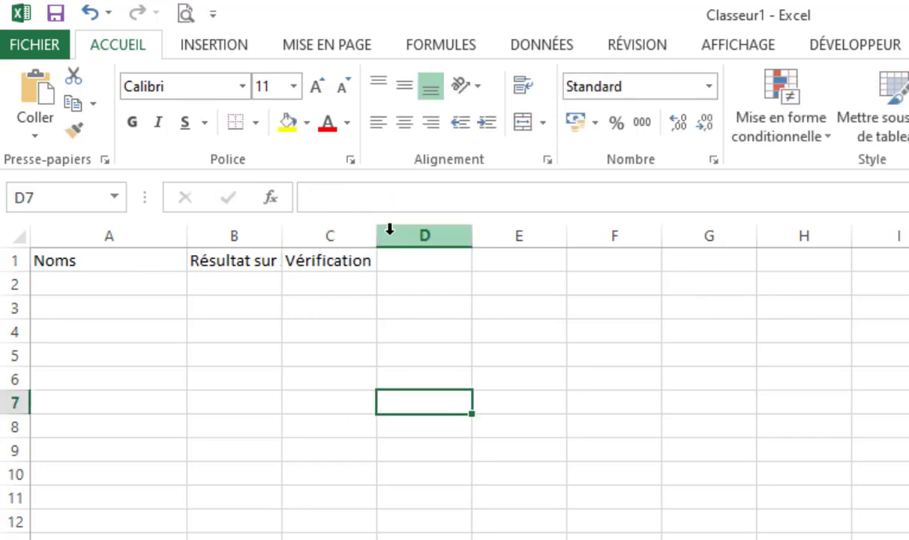
left_click_drag(378, 233, 407, 233)
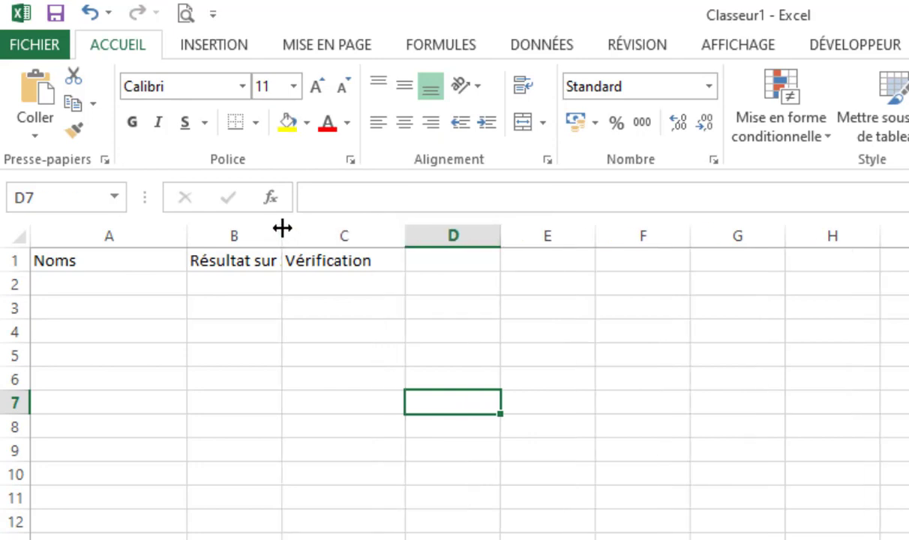
left_click_drag(282, 231, 330, 235)
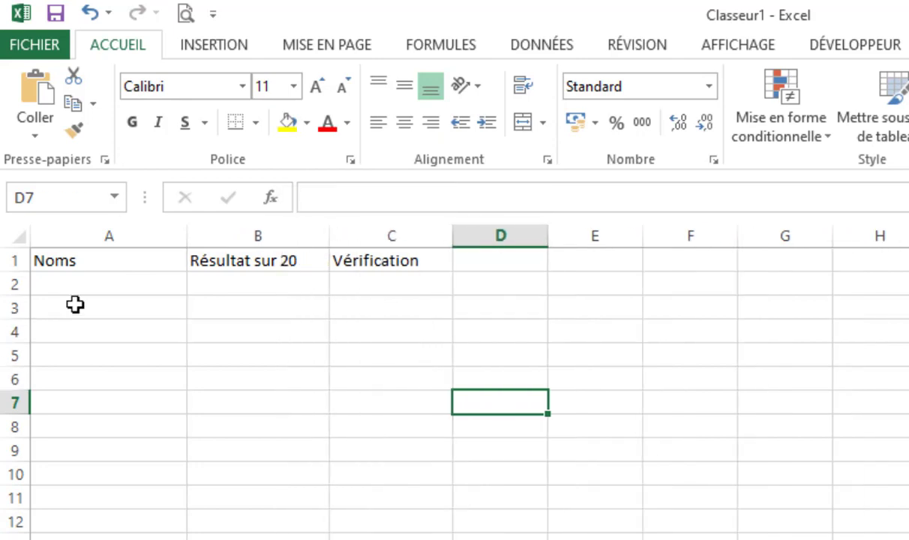
Fill cells A2 to A5 under the "Noms" header with four students' first names.
left_click(82, 283)
type("Jean")
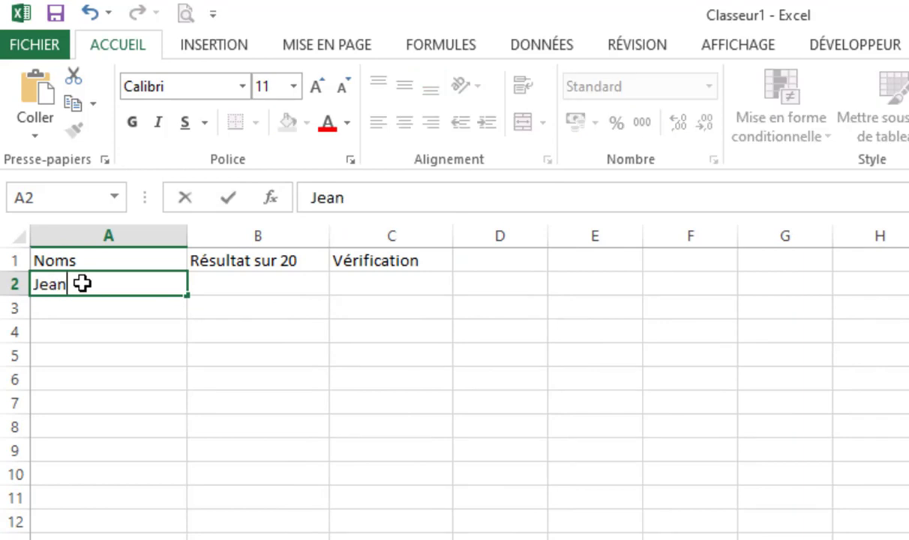
key("Return")
type("Marc")
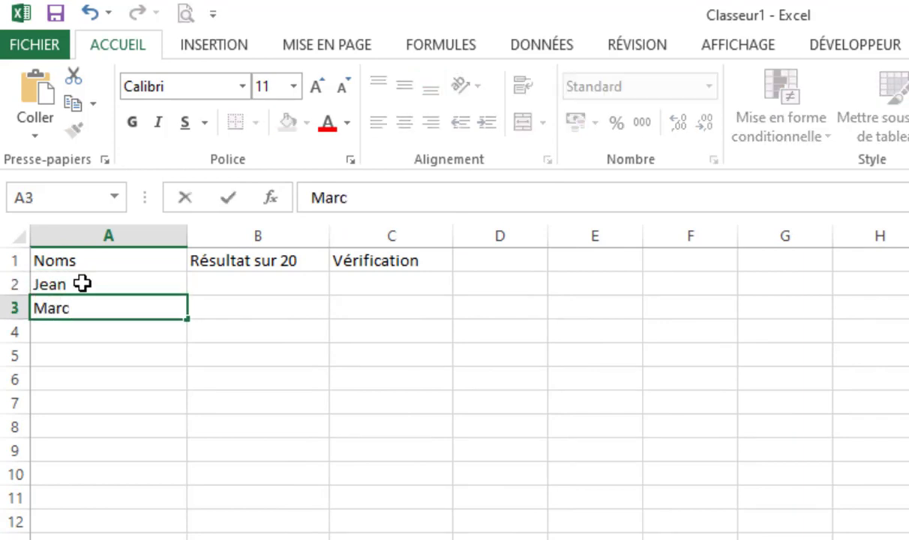
key("Return")
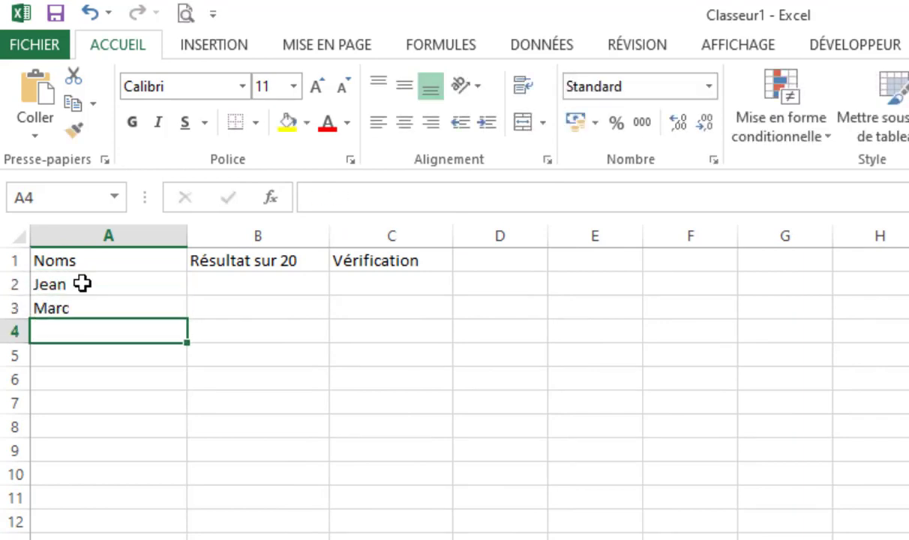
type("Pierre")
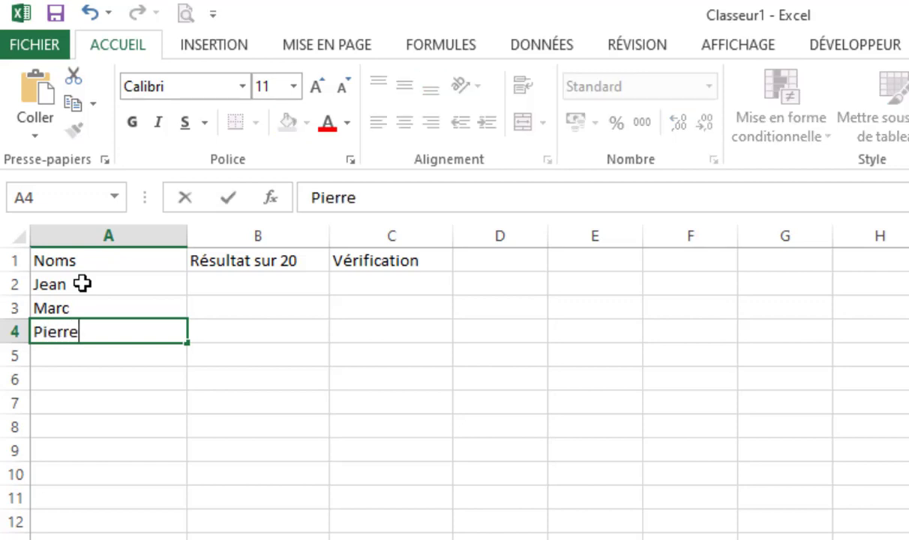
key("Return")
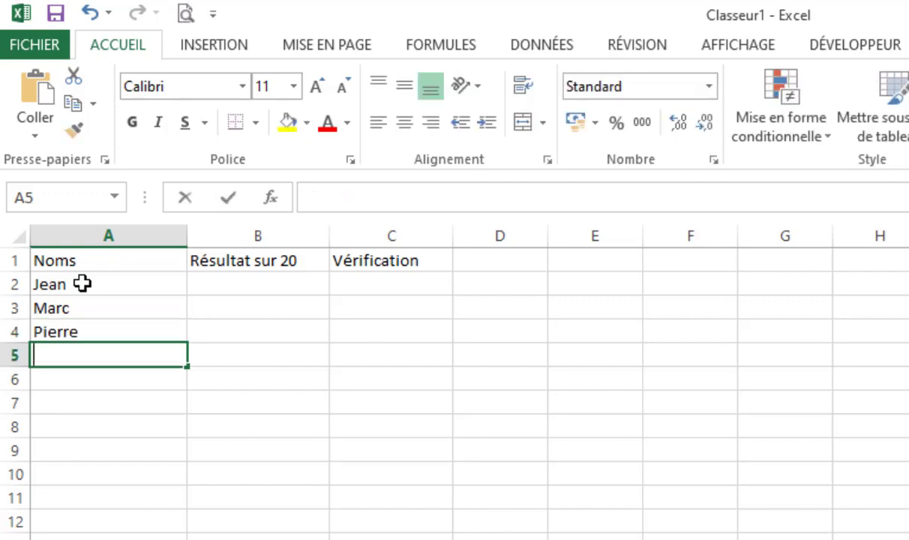
type("Jacques")
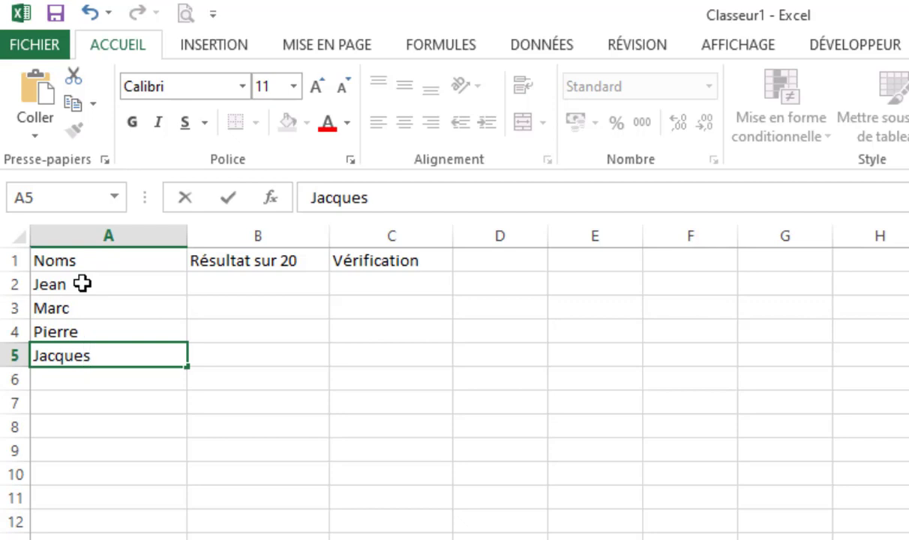
key("Tab")
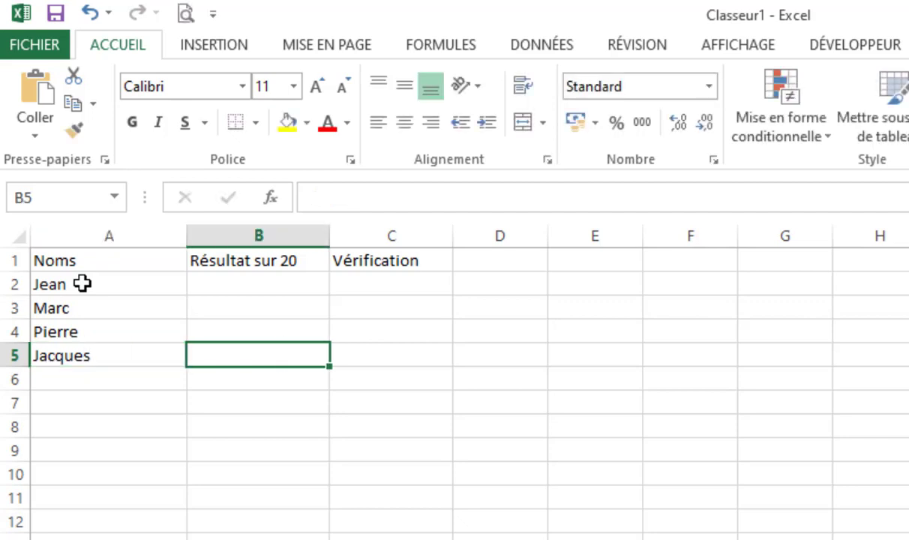
Add two more students' first names to the list in cells A6 and A7.
key("Up")
key("Up")
key("Up")
key("Down")
key("Down")
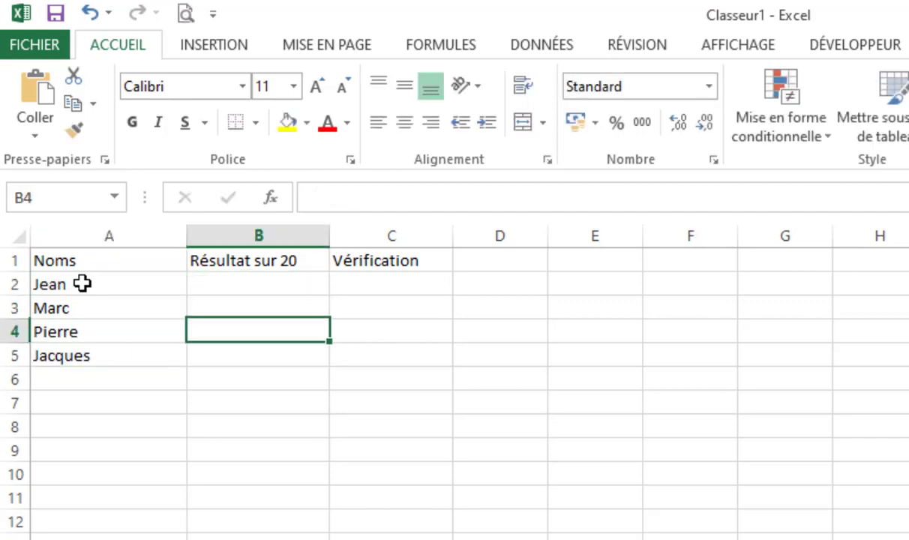
key("Down")
key("Down")
key("Left")
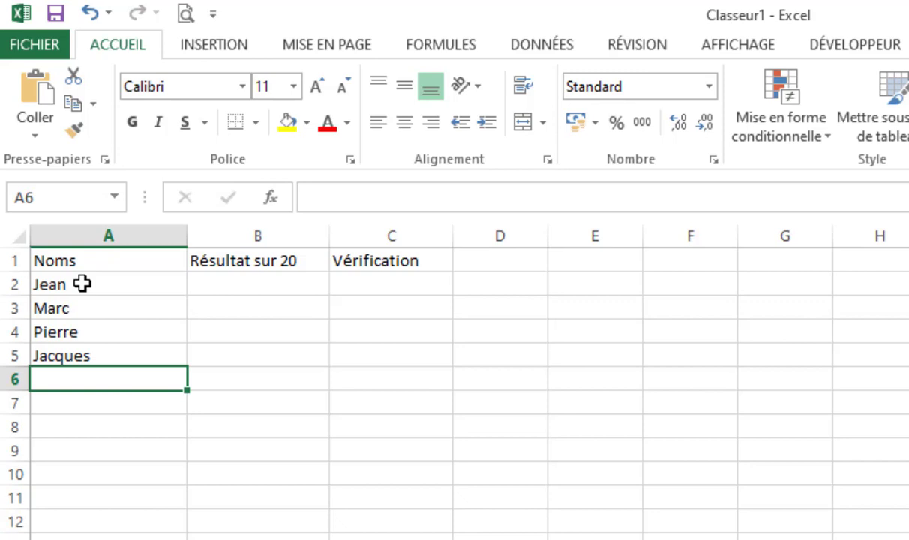
type("Ru")
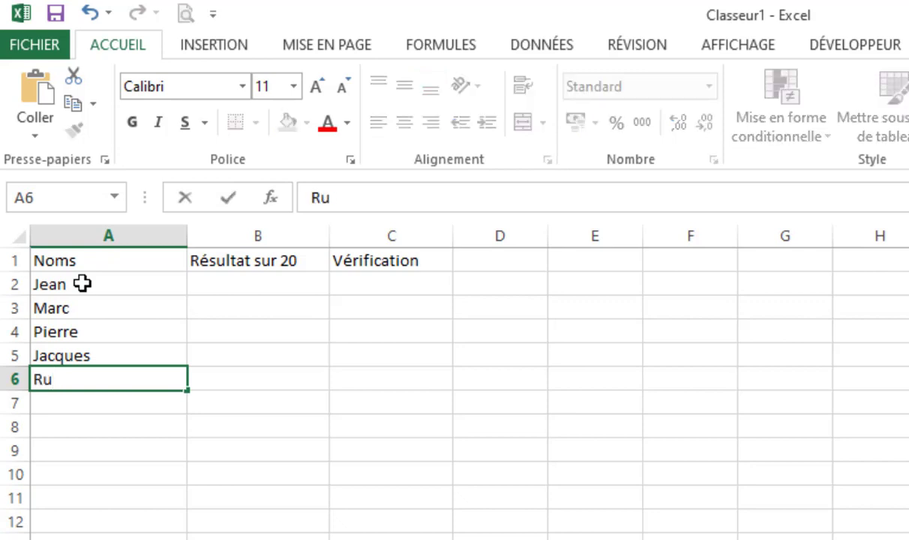
type("th")
key("Return")
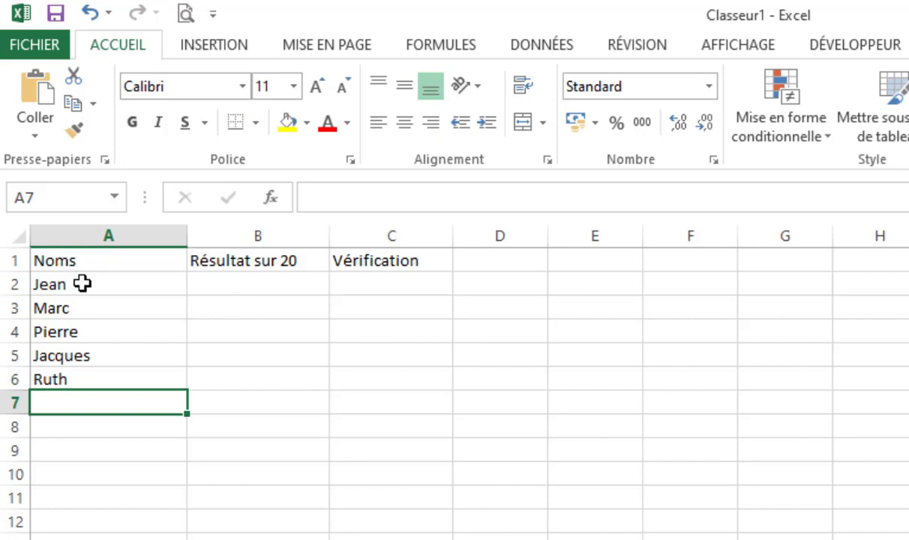
type("Pascal")
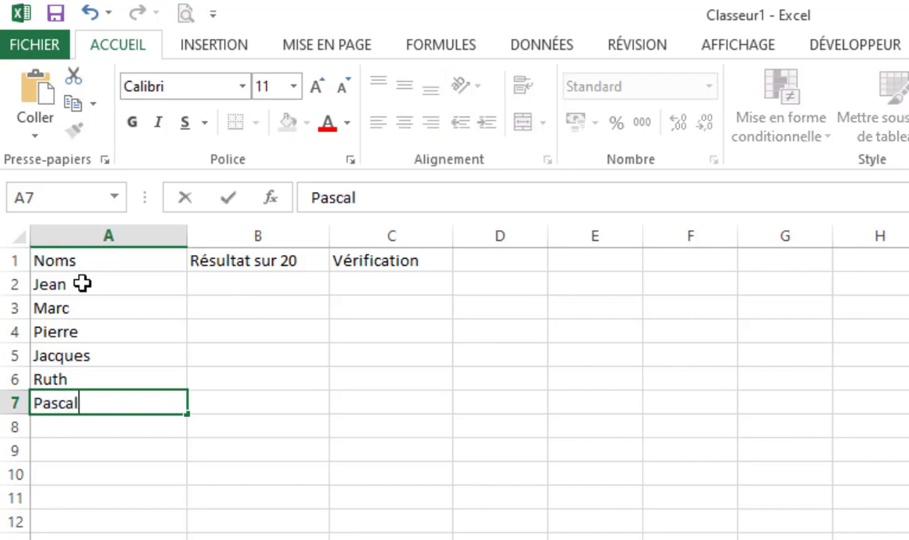
type("ine")
key("Tab")
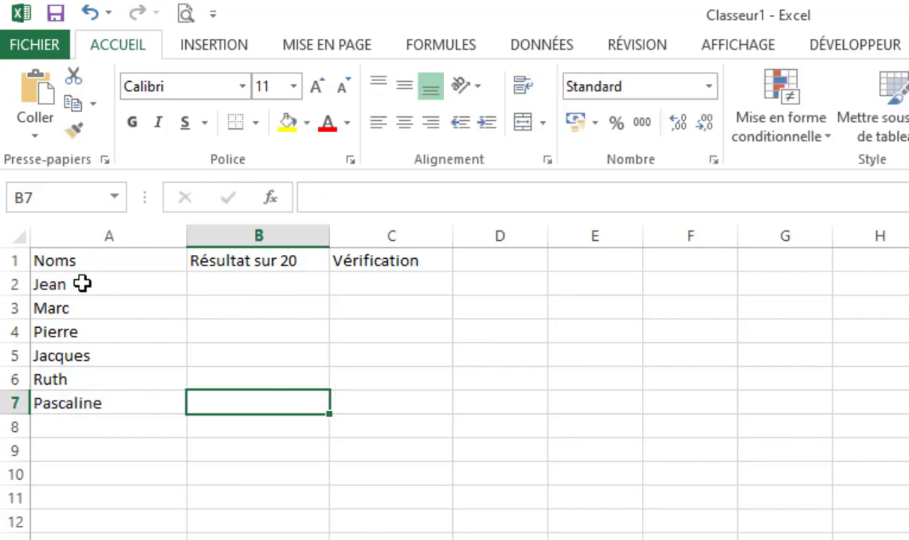
Enter the results 9, 8 and 11 for the first three students in cells B2 to B4.
key("Up")
key("Up")
key("Up")
key("Up")
key("Up")
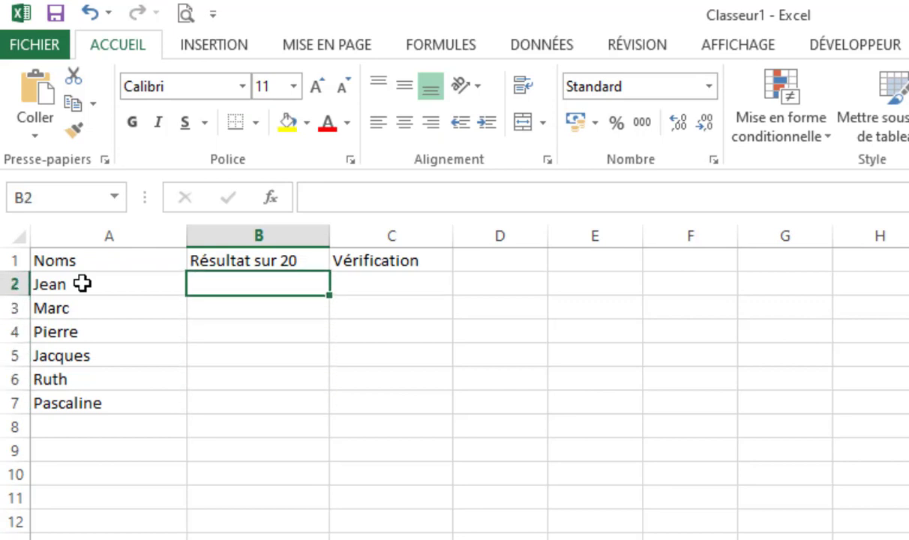
type("9")
key("Return")
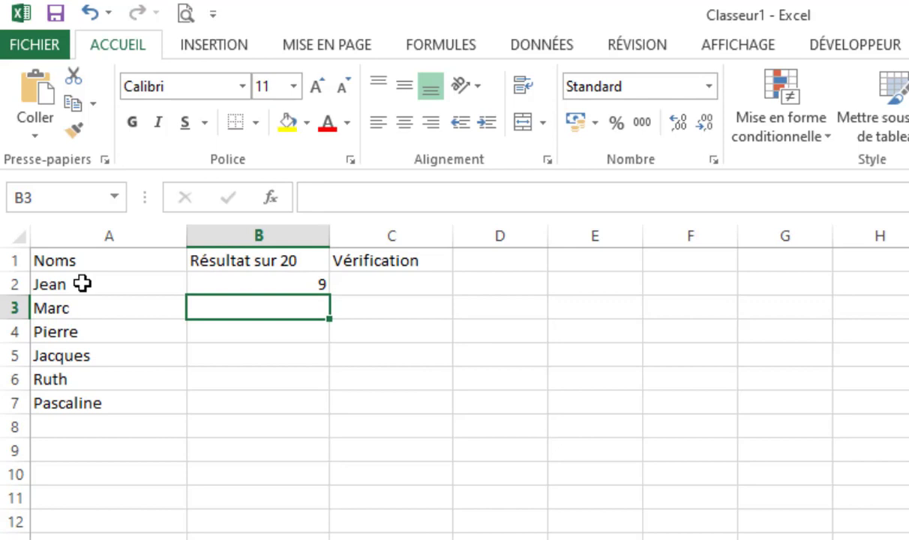
type("8")
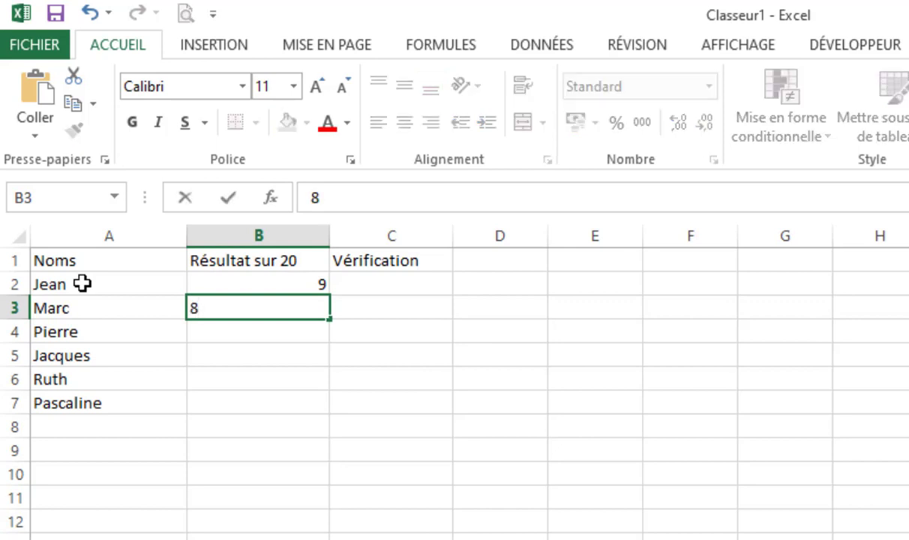
key("Return")
type("11")
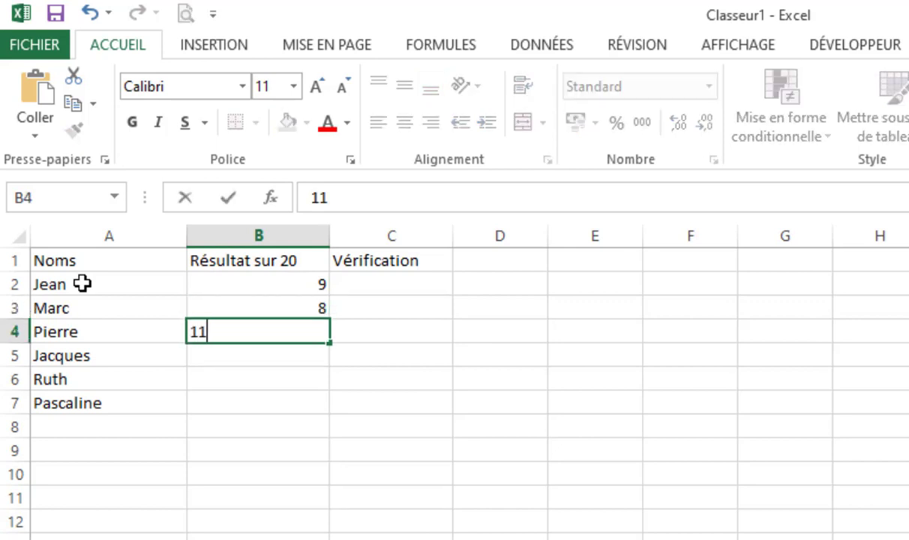
key("Return")
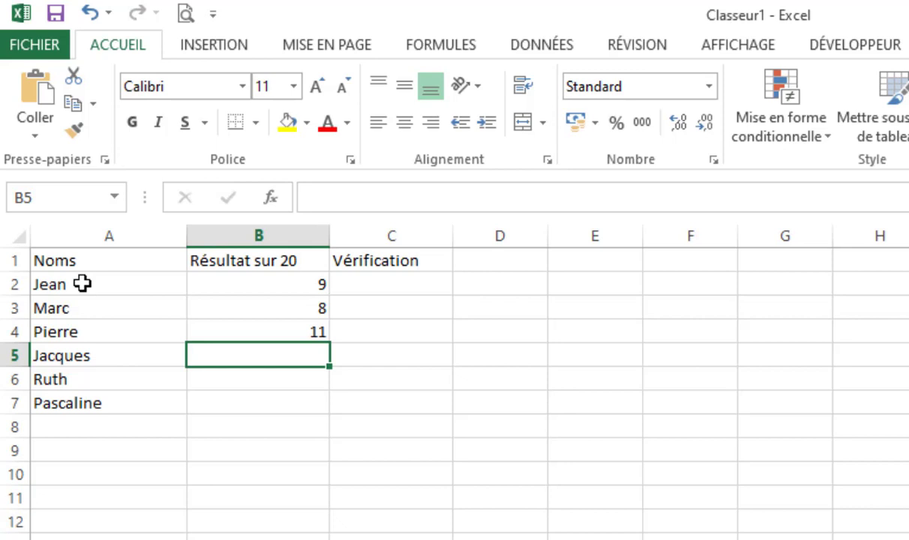
Enter the results 10, 12 and 15 in cells B5 to B7, and widen the "Vérification" column.
type("10")
key("Return")
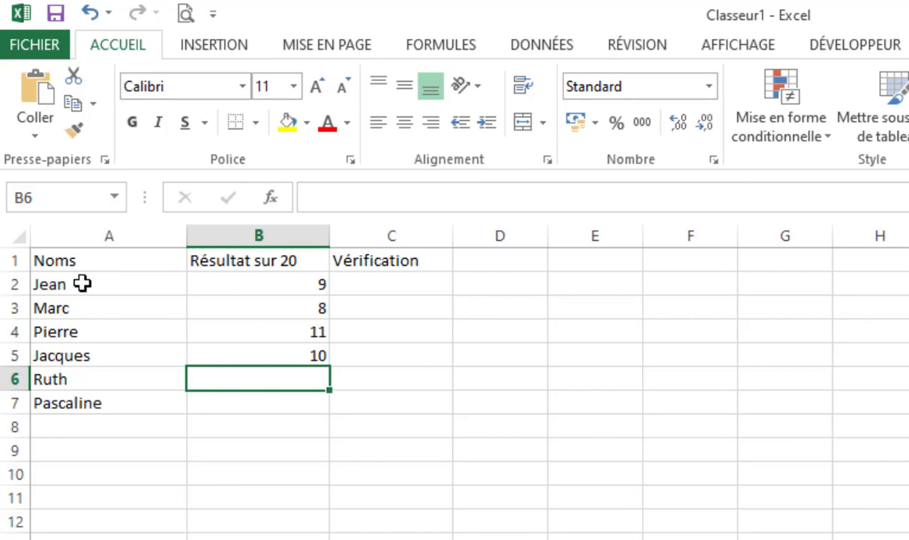
type("12")
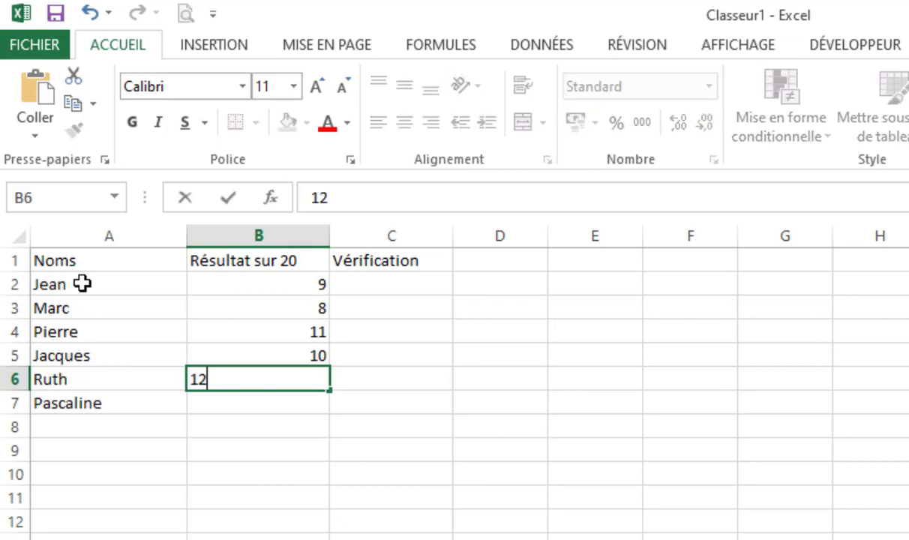
key("Return")
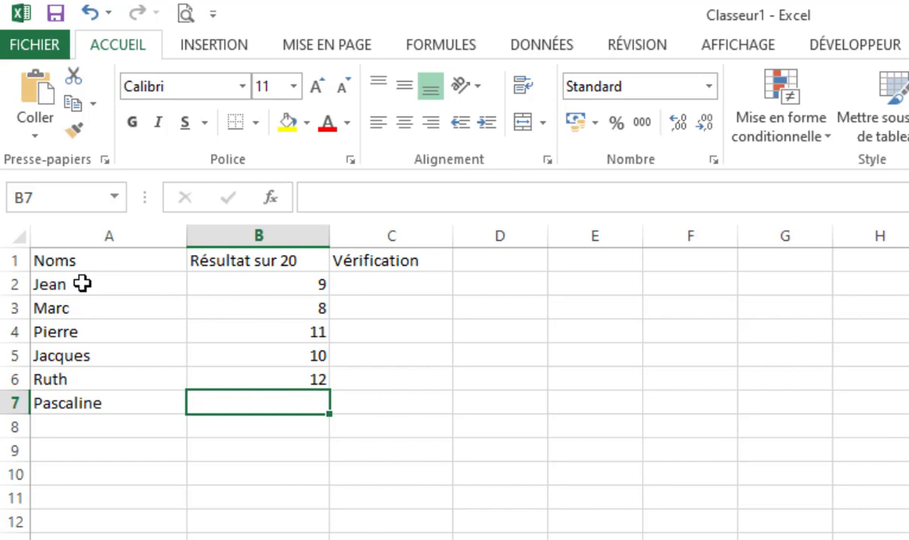
type("15")
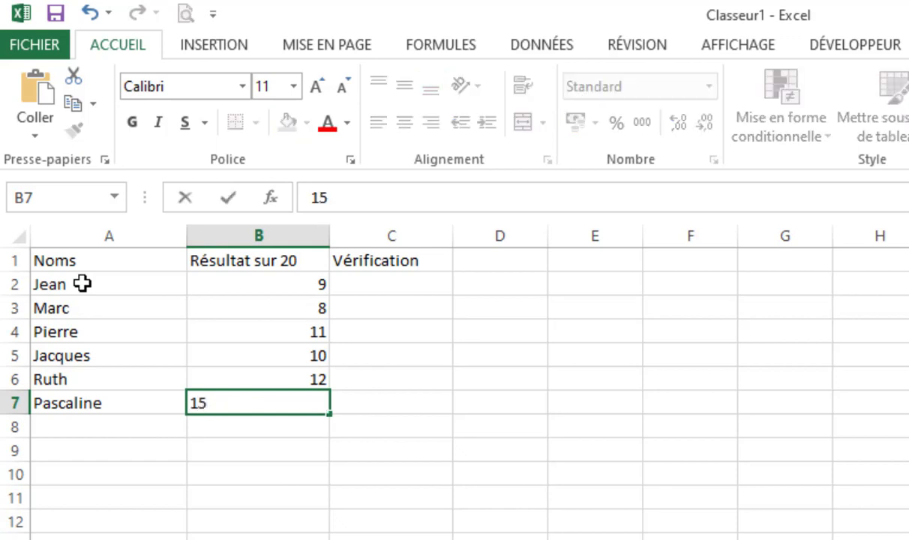
key("Tab")
key("Up")
key("Up")
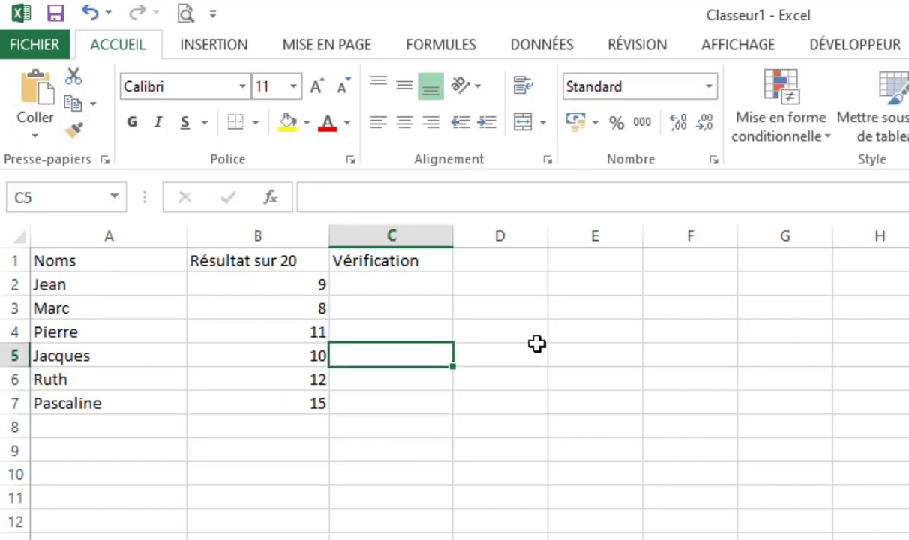
left_click_drag(459, 231, 495, 231)
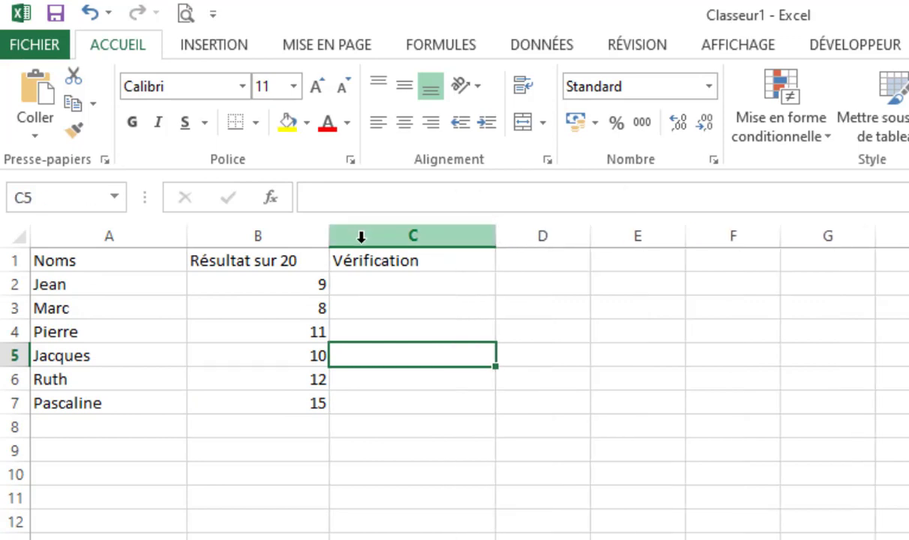
Start an SI formula in cell C2 with a reference to the first result, B2, as the value to test.
left_click(403, 280)
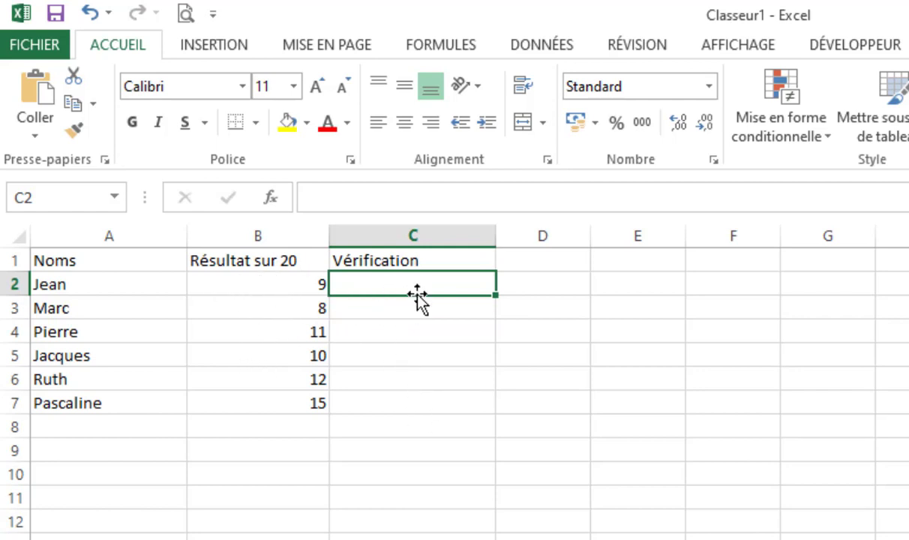
left_click_drag(416, 285, 426, 397)
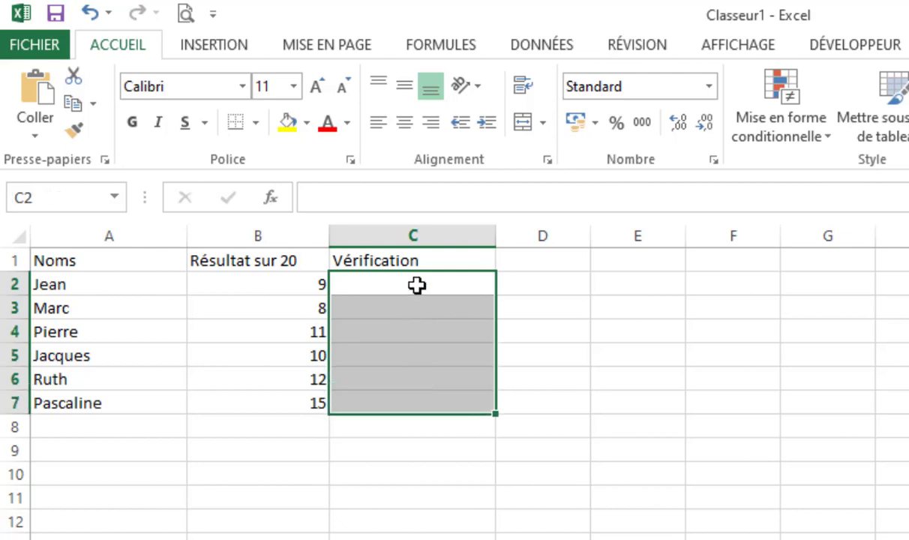
left_click(416, 281)
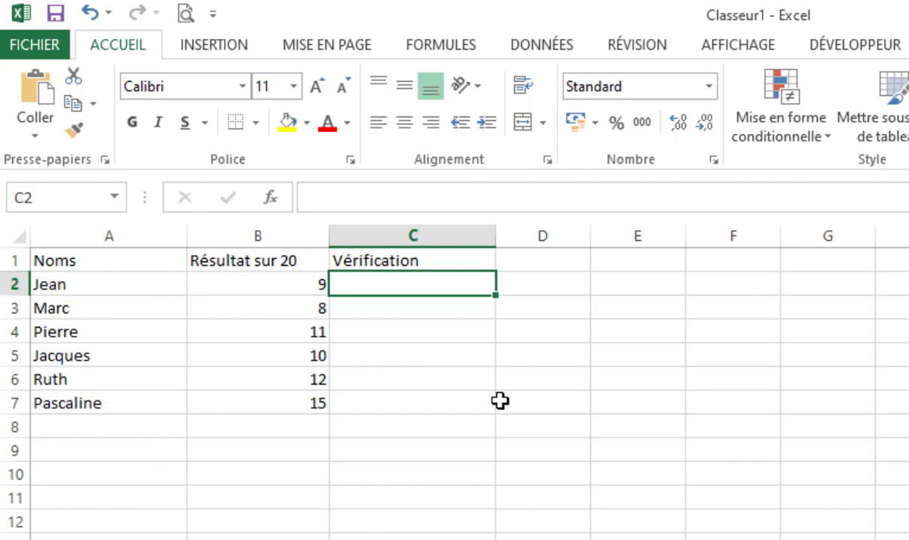
type("=")
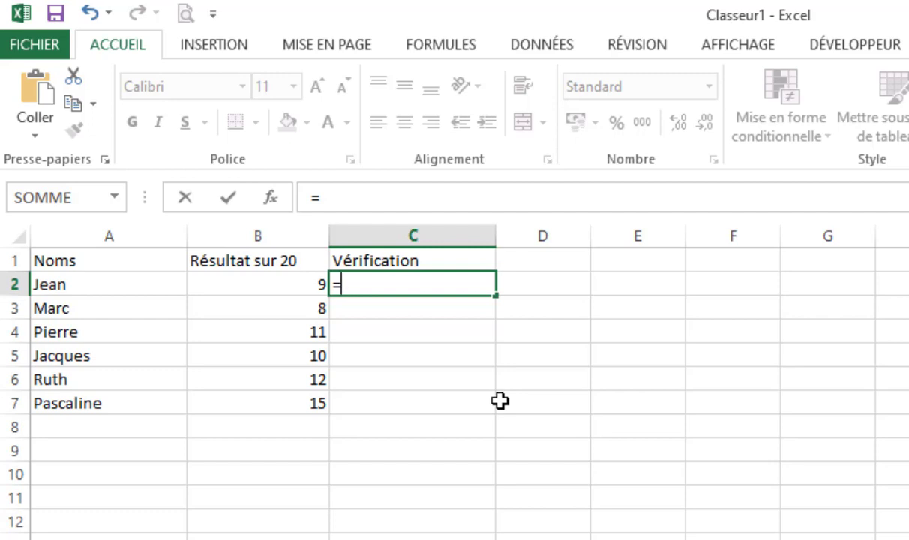
type("si")
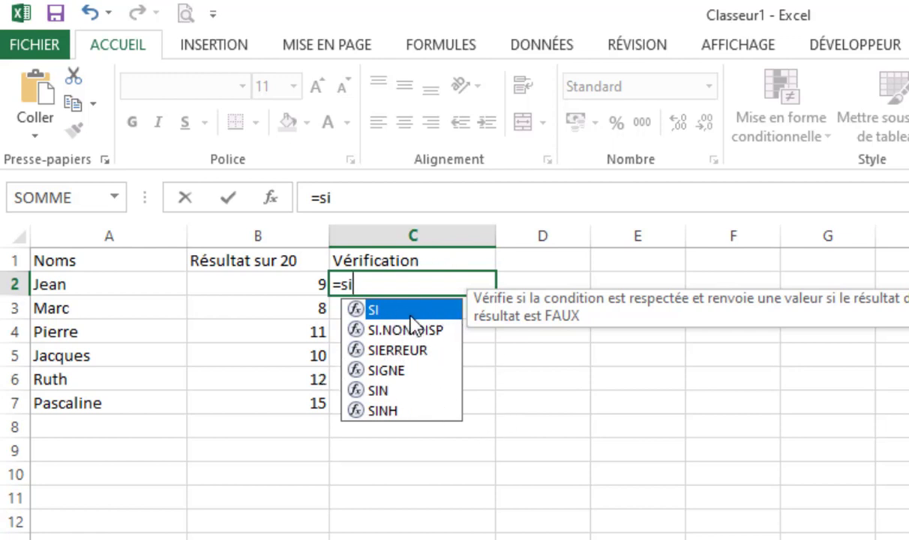
type("(")
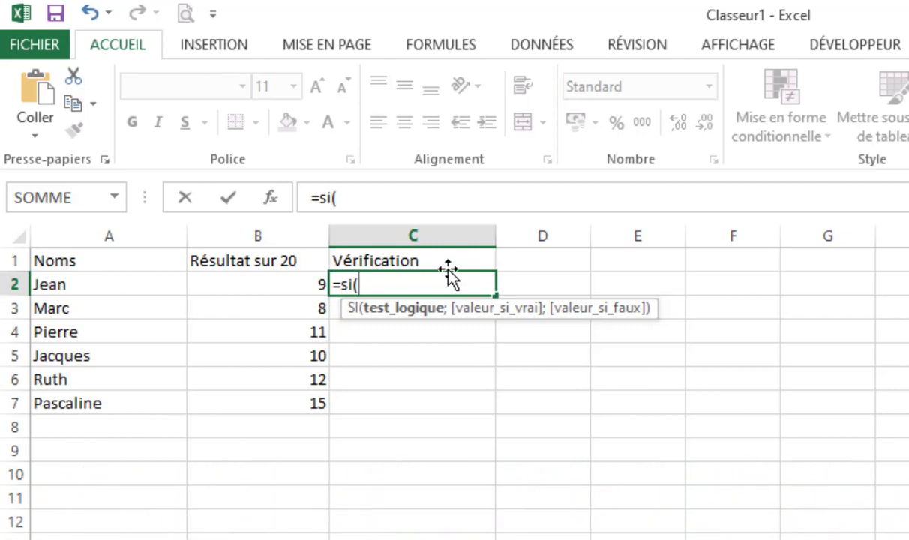
left_click(280, 286)
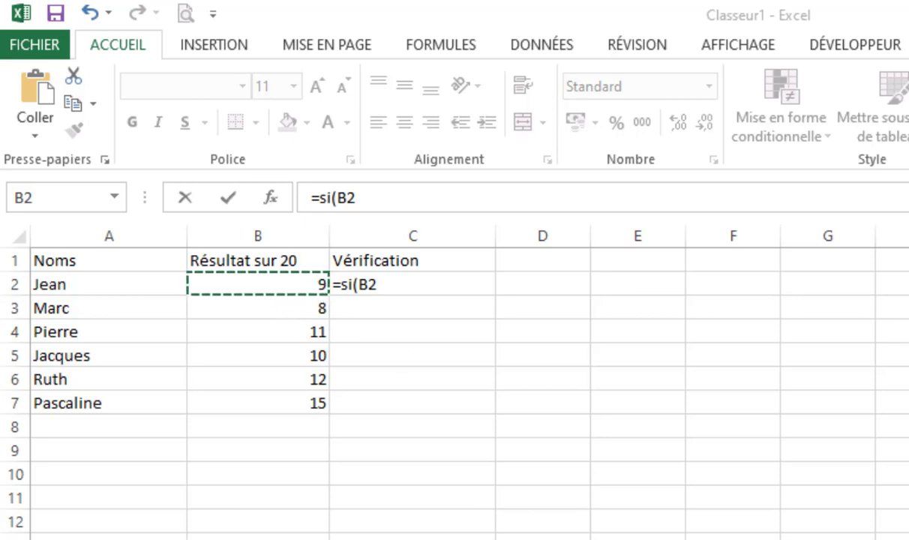
left_click(408, 286)
type("<")
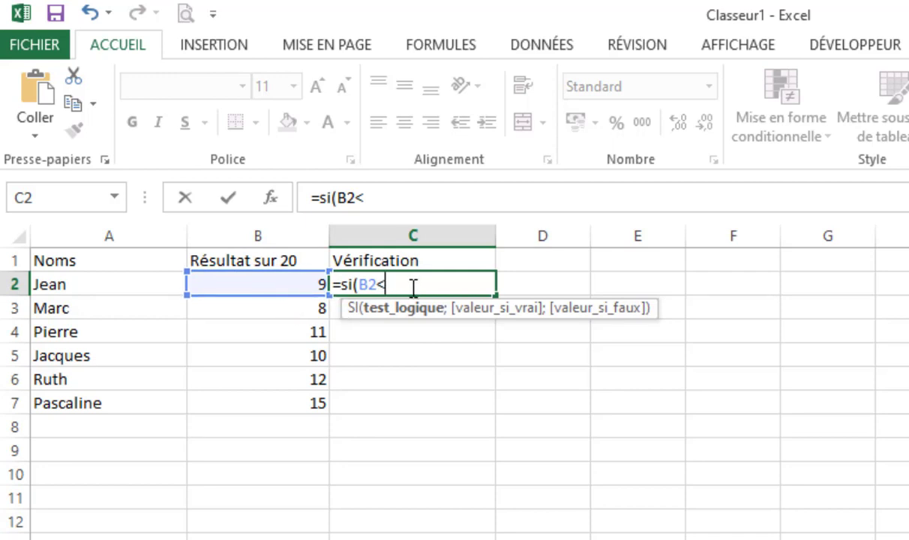
type("10;")
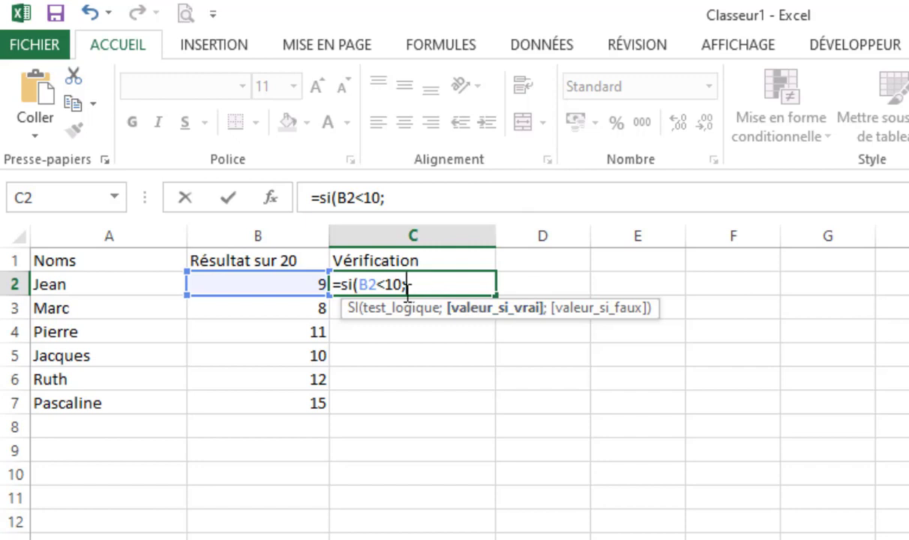
key("BackSpace")
key("BackSpace")
Complete the logical test of the SI formula in C2 as B2>=10, followed by the argument separator.
key("BackSpace")
key("BackSpace")
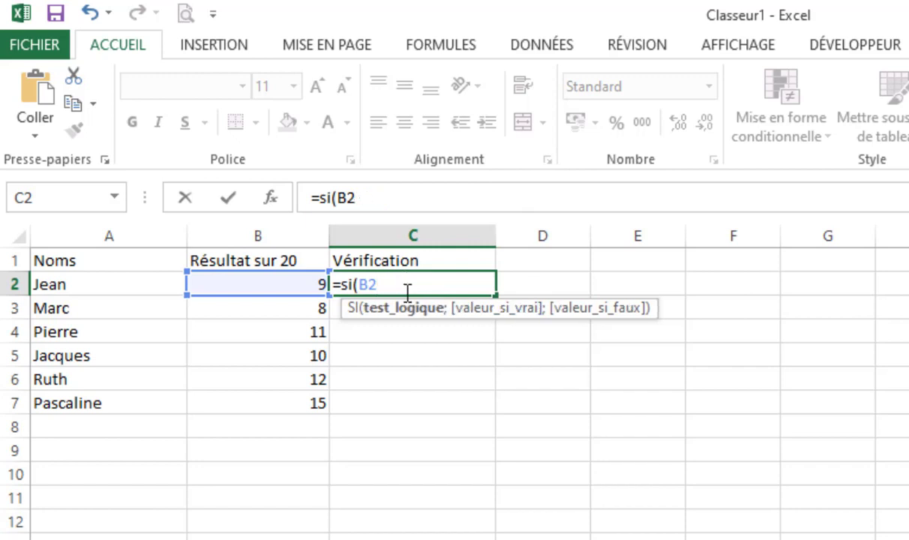
type(">=10,")
key("BackSpace")
type(";")
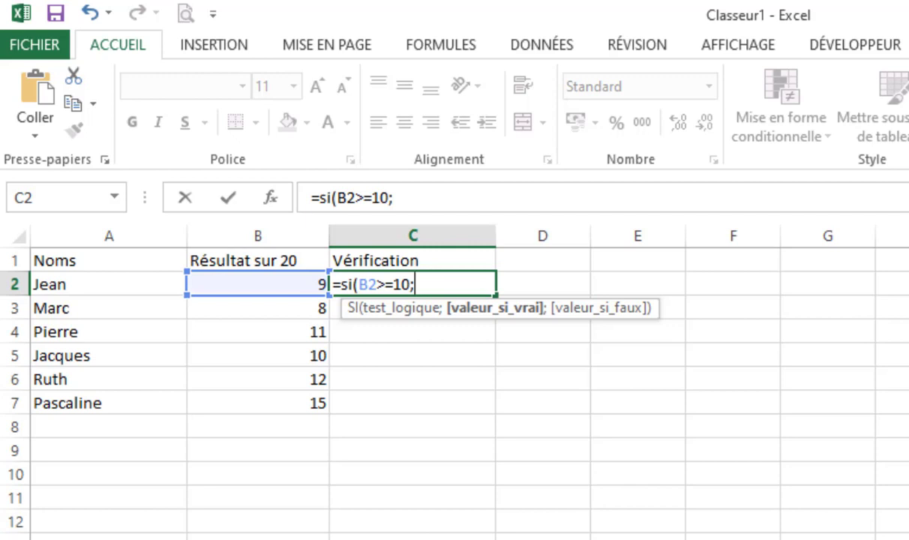
type("\"Re")
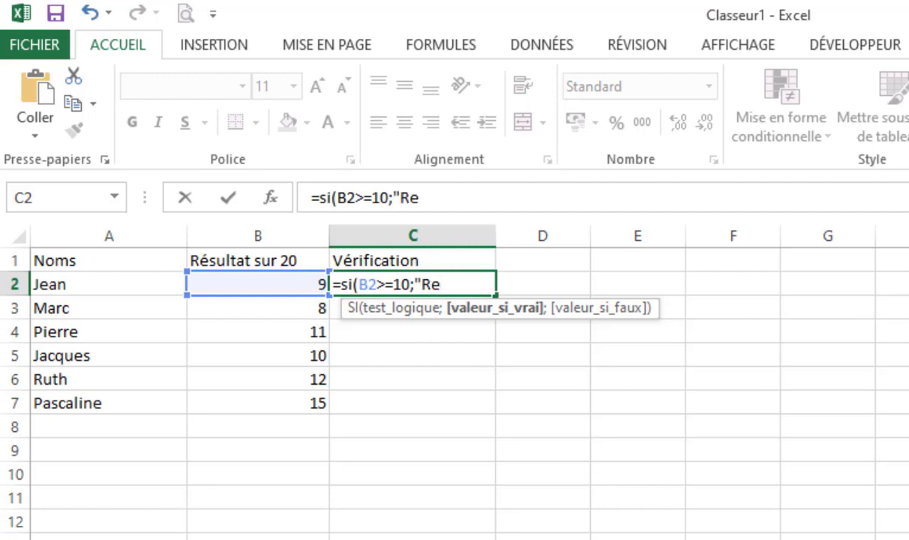
Add "Réussite" as the value the C2 formula returns when the test is true.
key("BackSpace")
type("éussite\"")
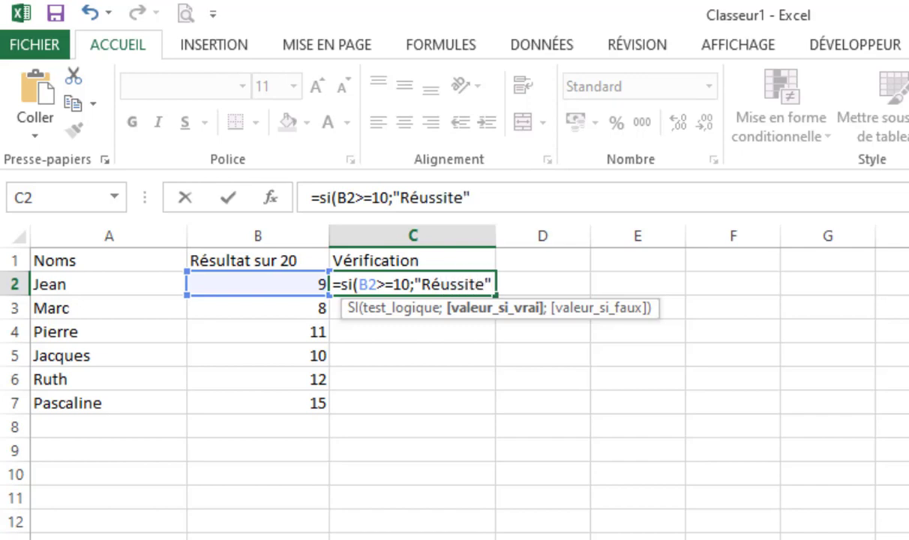
type(";")
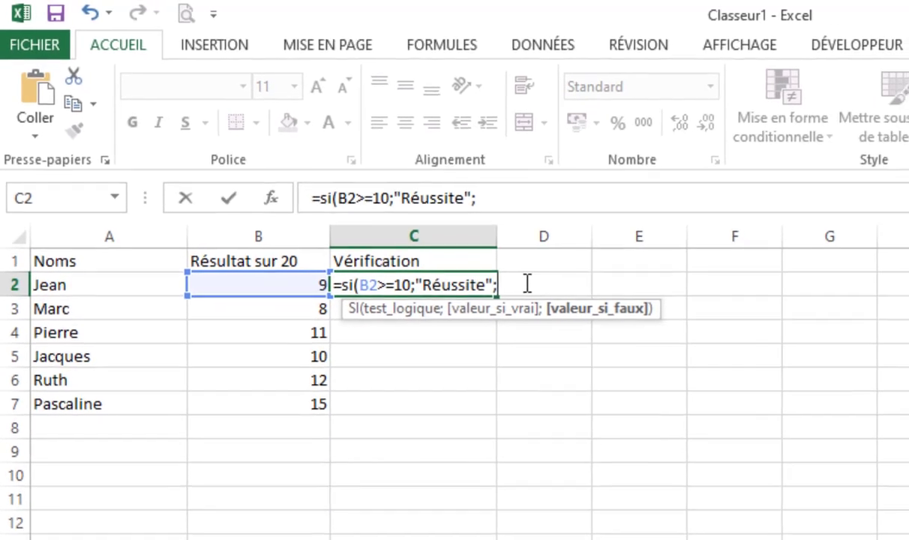
Add "Echec" as the value if false and validate the formula =si(B2>=10;"Réussite";"Echec") in C2.
type("\"")
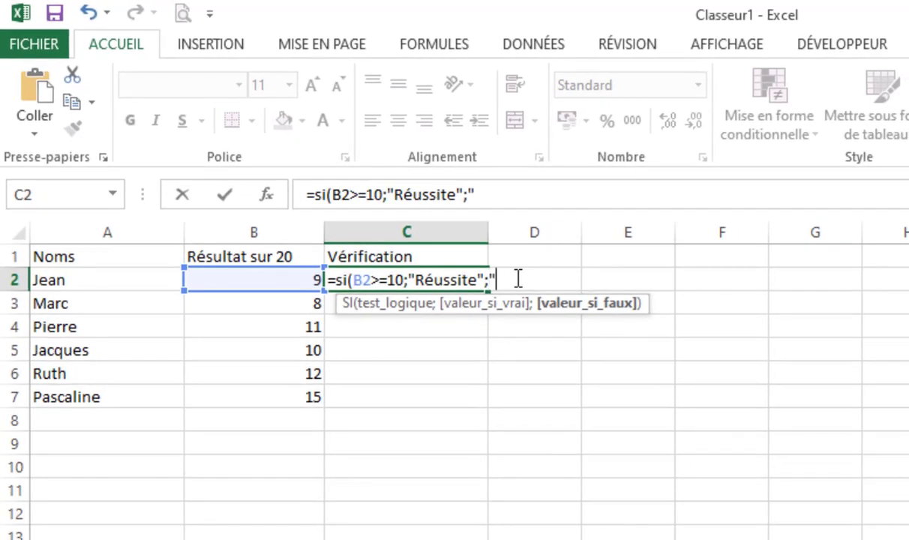
type("Eche")
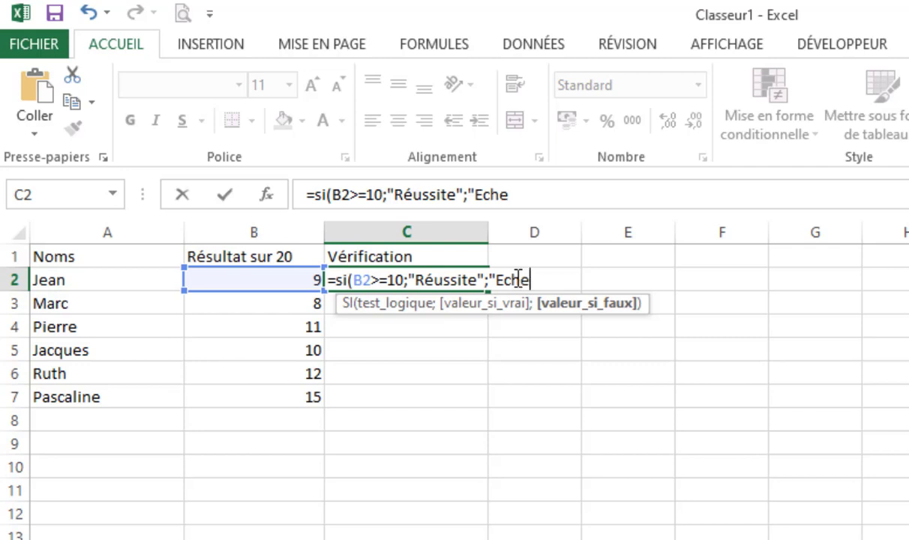
type("c\")")
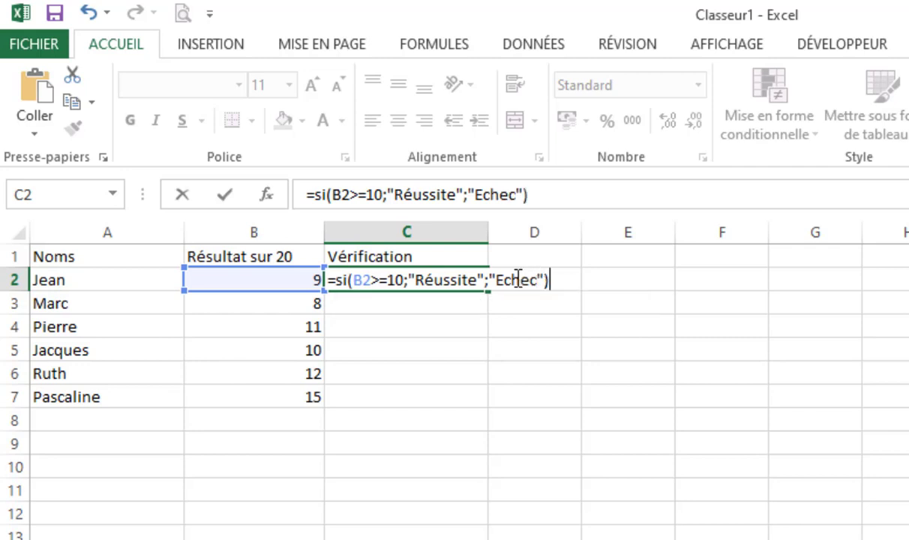
key("Return")
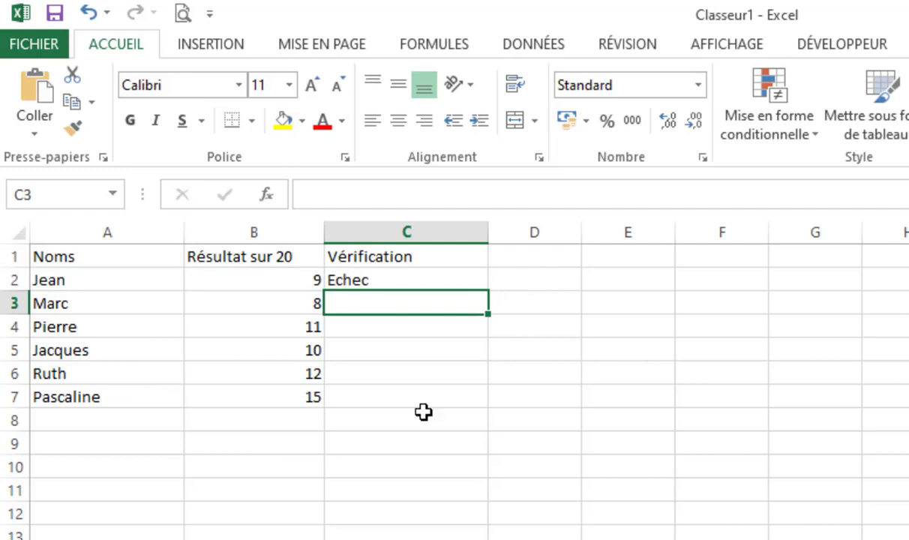
Copy the C2 formula down through cell C7 for the remaining students.
left_click(368, 282)
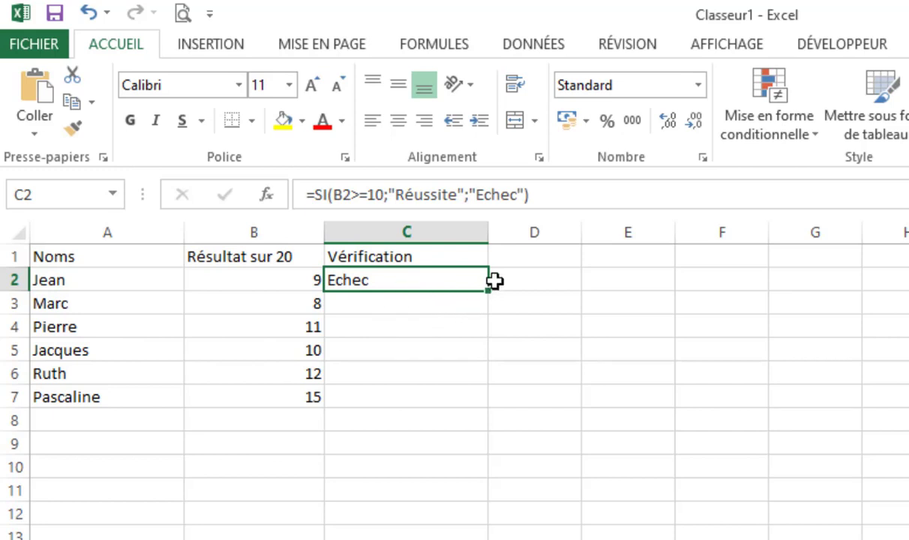
left_click_drag(489, 291, 487, 405)
left_click(412, 328)
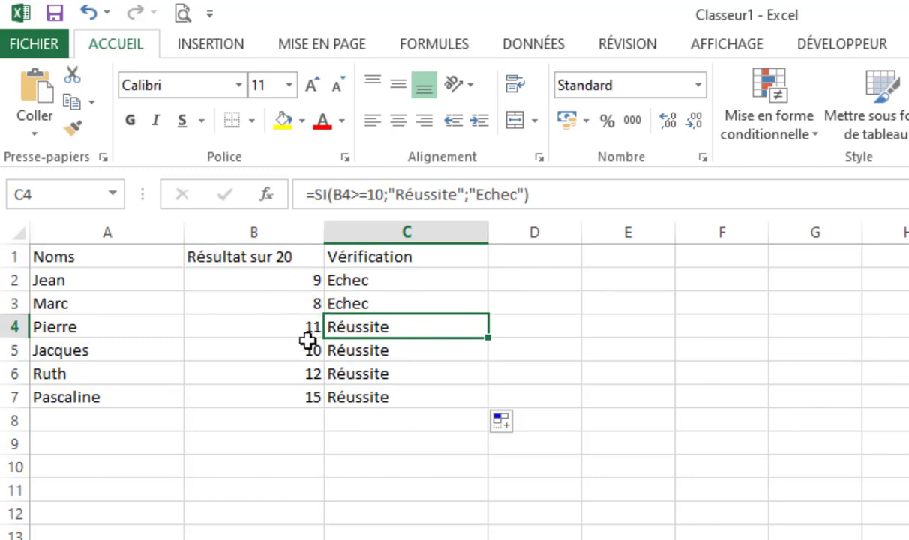
Set the third student's result in cell B4 to 6 to test the verification formula.
left_click(301, 397)
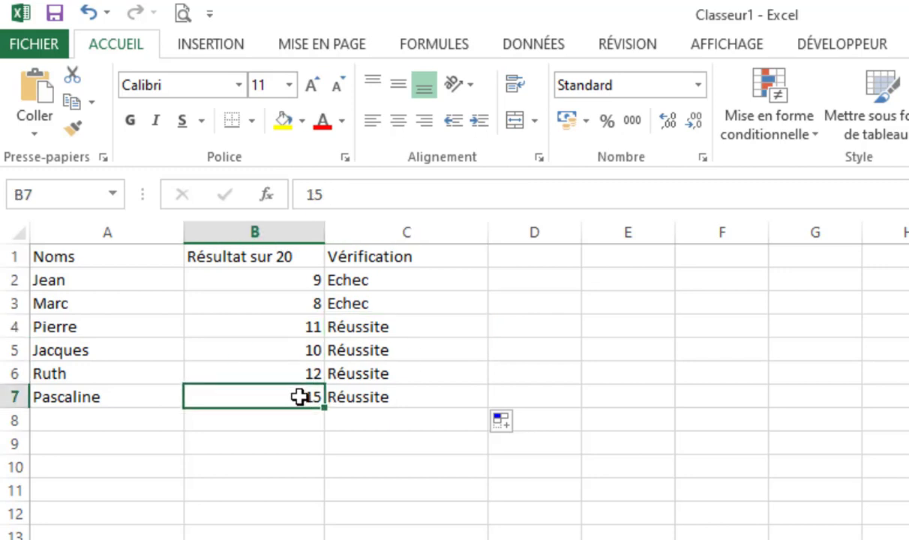
left_click(267, 325)
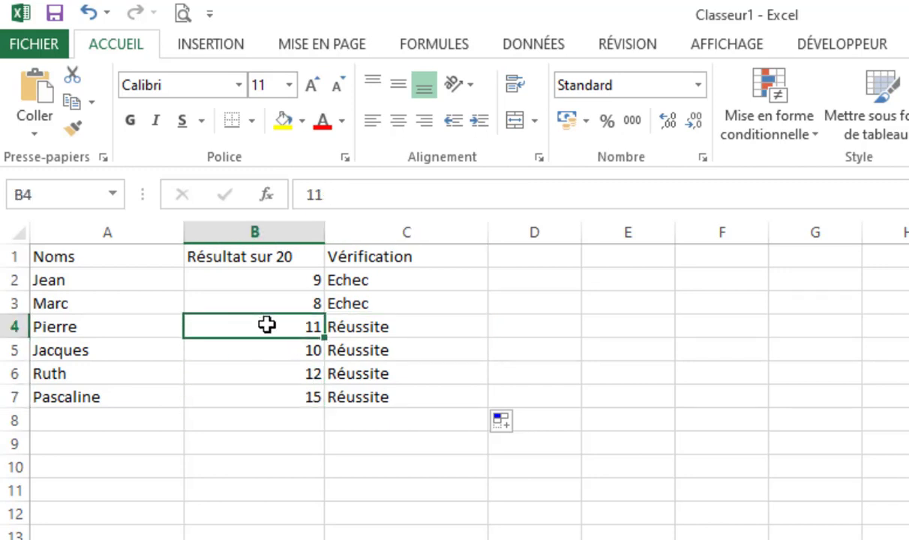
type("-")
key("BackSpace")
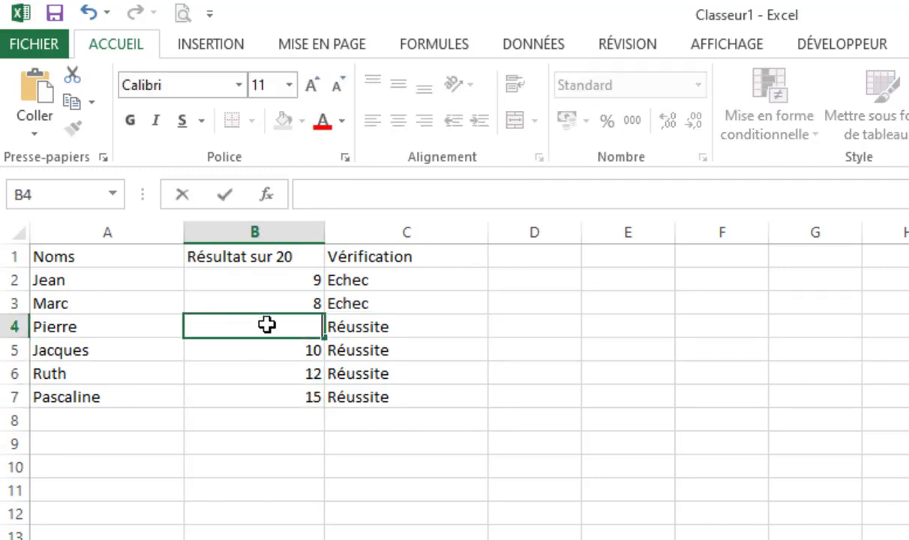
type("6")
key("Return")
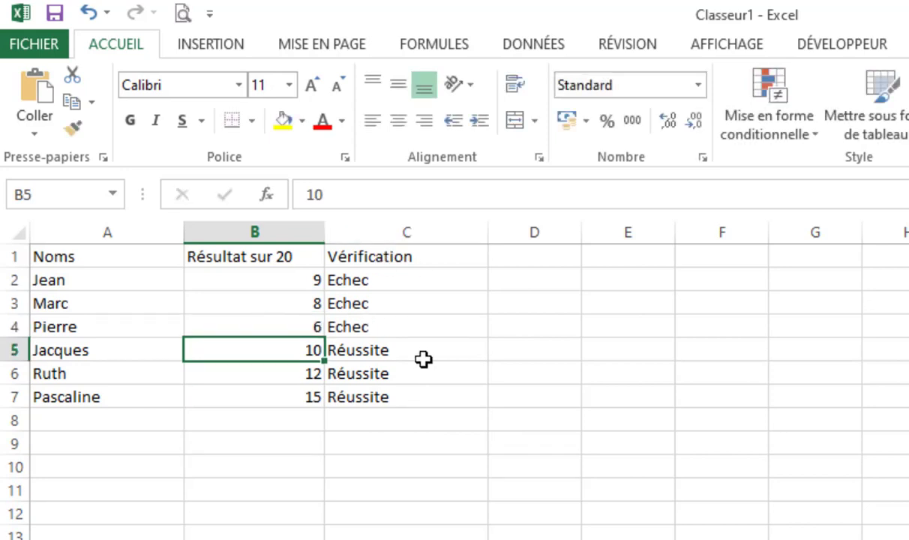
Set the result in cell B6 to 3 and the result in cell B2 to 10.
left_click(274, 377)
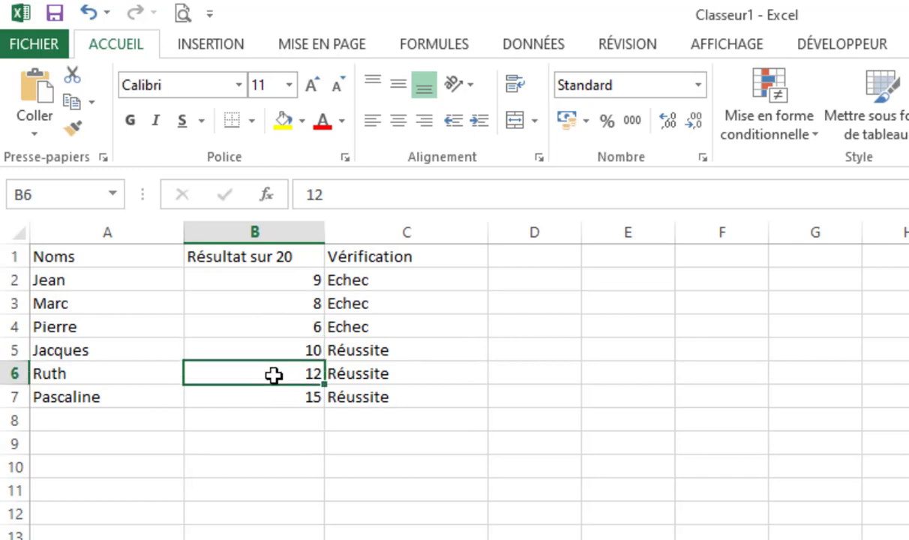
type("3")
key("Return")
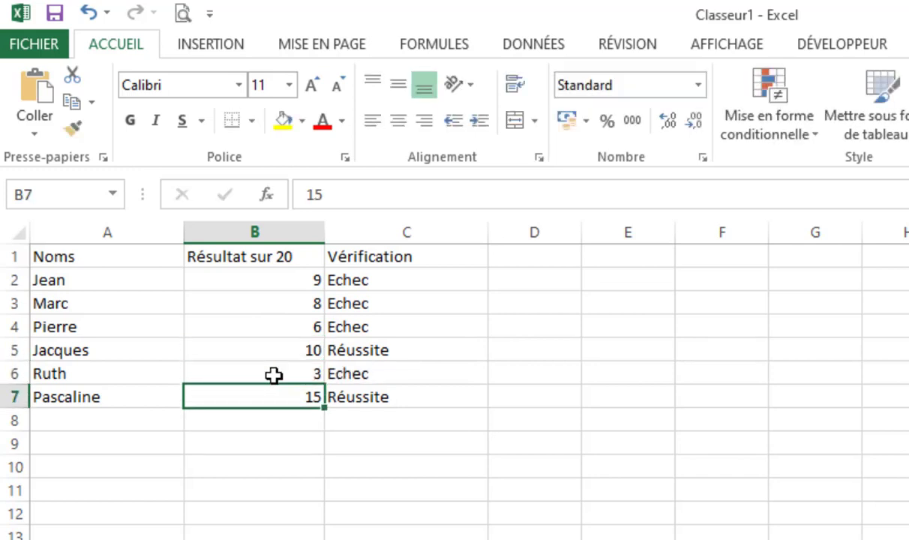
key("Up")
key("Up")
key("Up")
key("Up")
key("Up")
type("10")
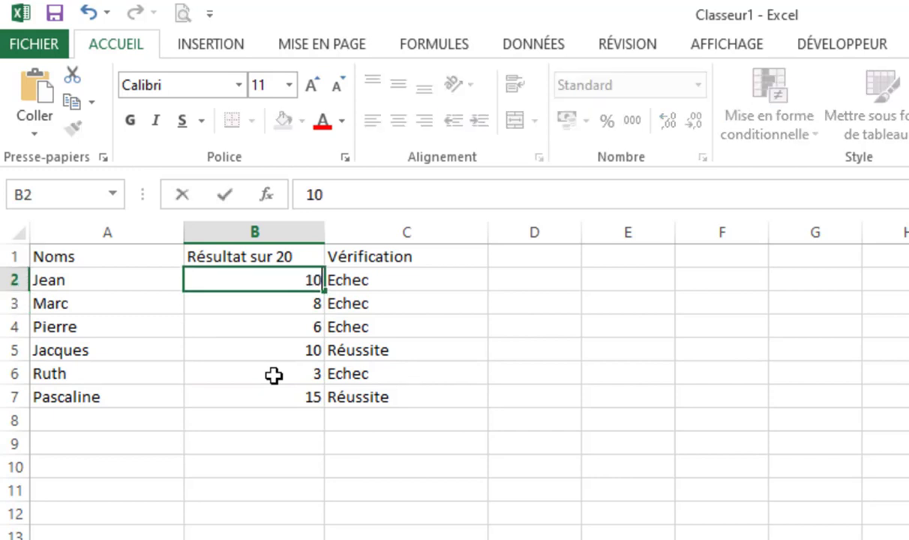
key("Return")
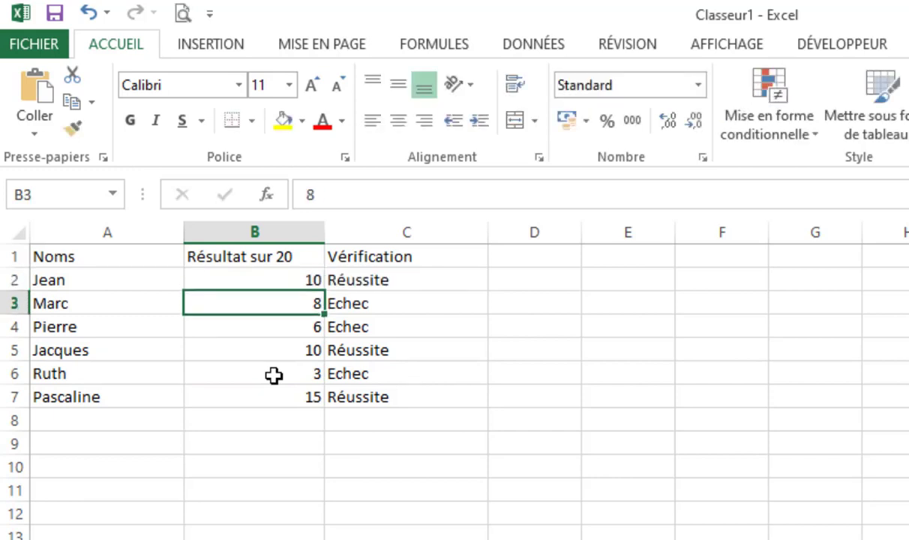
Set the result in cell B4 to 16 and select C2 to view its formula.
key("Down")
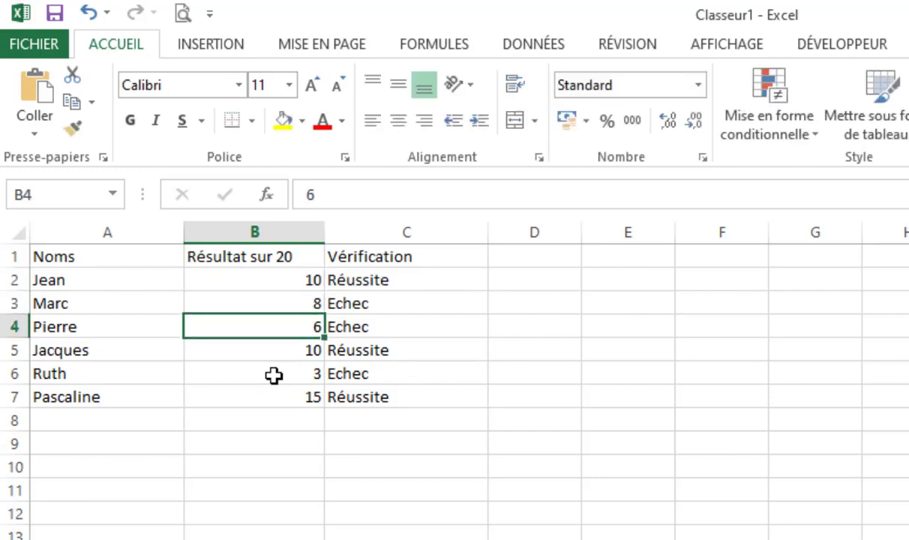
type("16")
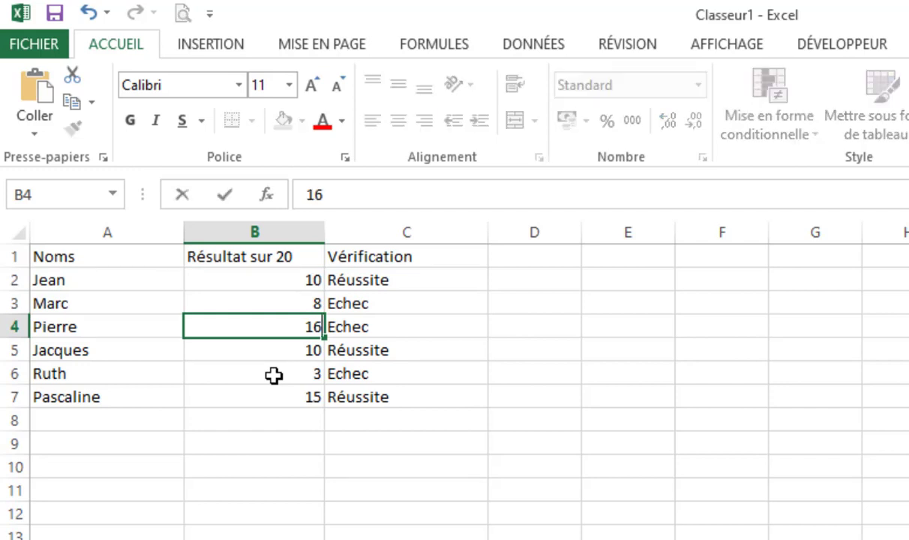
key("Return")
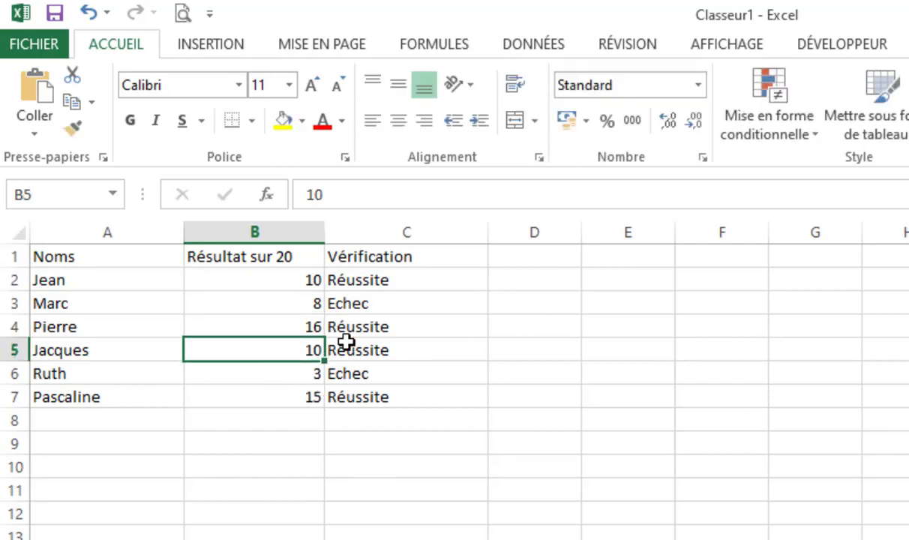
left_click(423, 286)
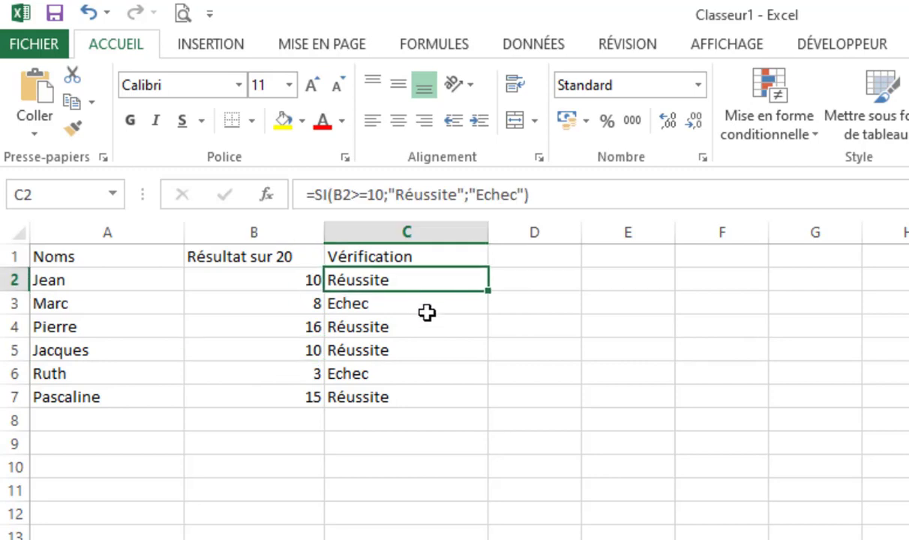